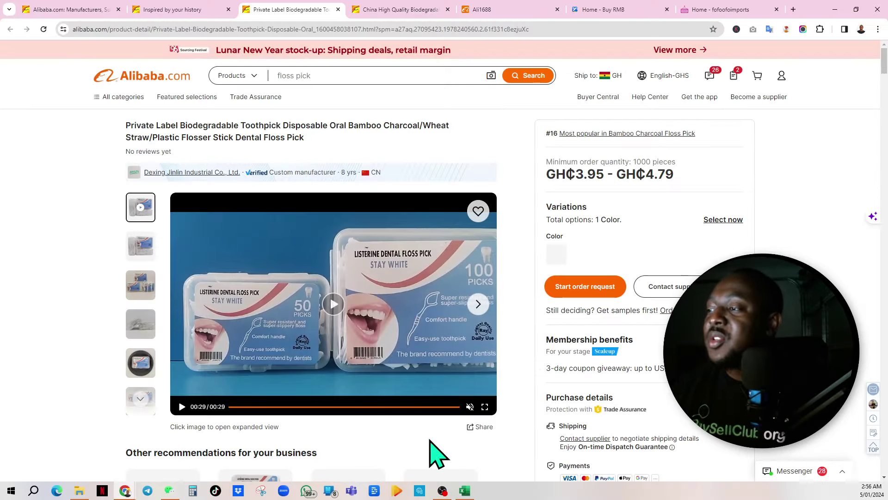
Step: Check the rates in the Mini Importation workbook in Excel against the current rate on the Buy RMB website in Chrome
left_click(465, 492)
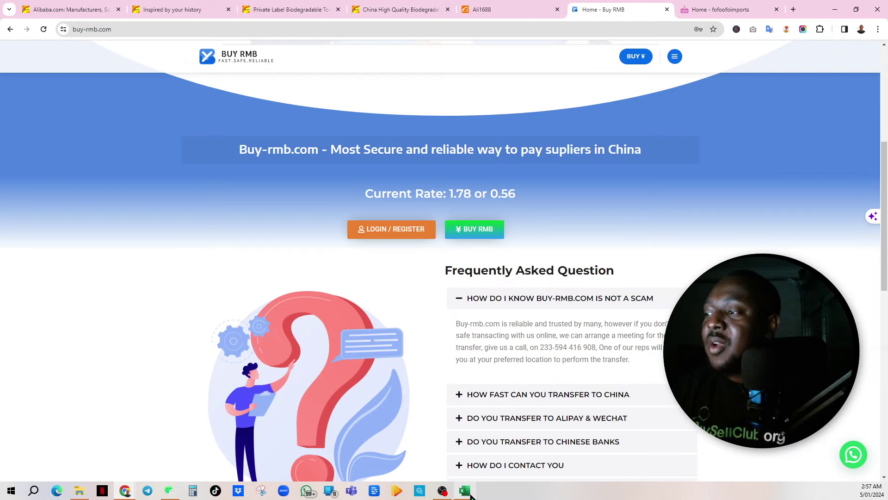
left_click(465, 490)
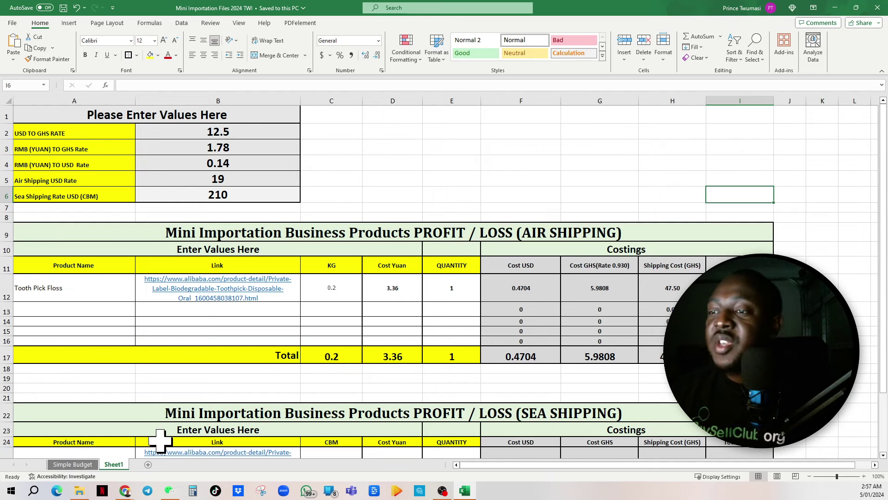
mouse_move(125, 491)
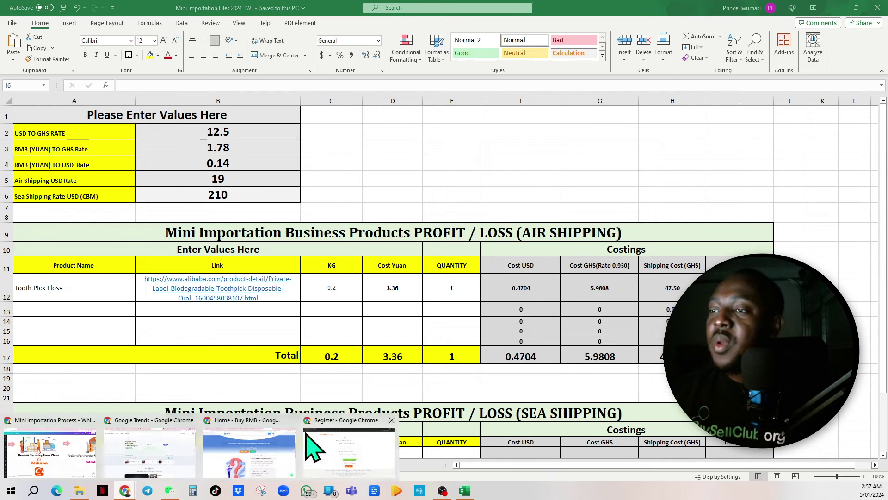
left_click(273, 468)
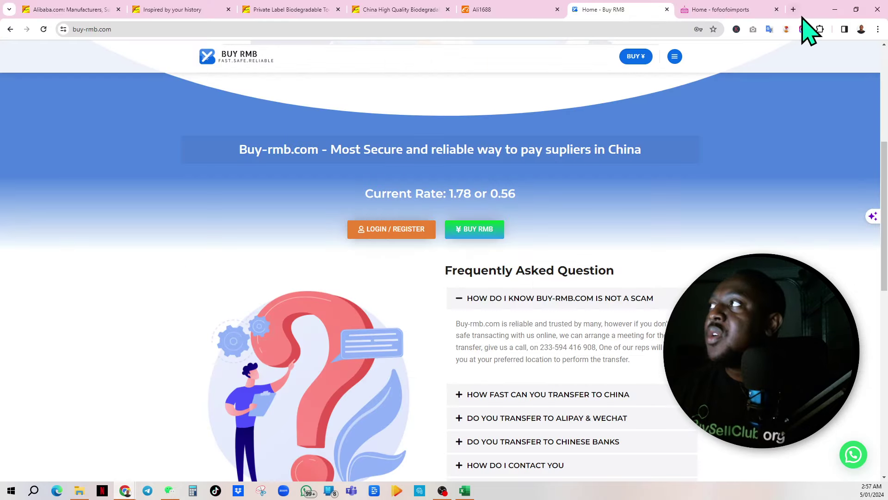
Step: Open the Fofoofo Imports Help page in a new browser tab and review its sea and air shipping costs and warehouse information
left_click(740, 9)
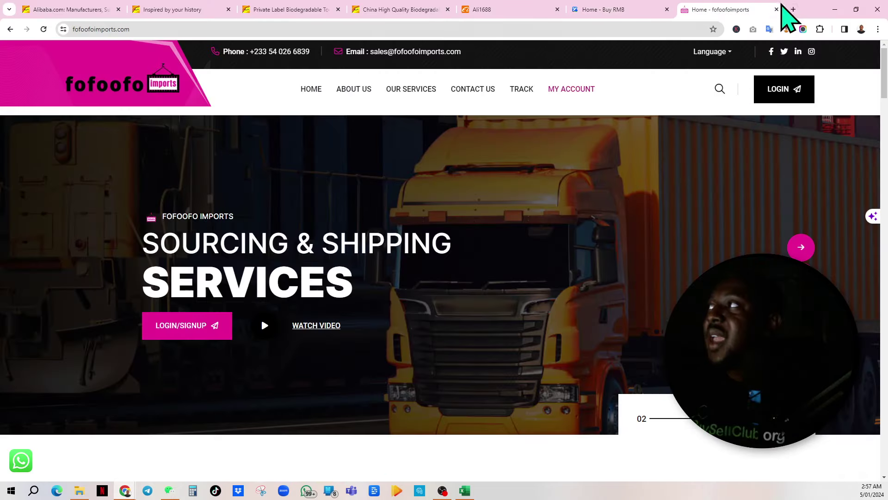
left_click(793, 10)
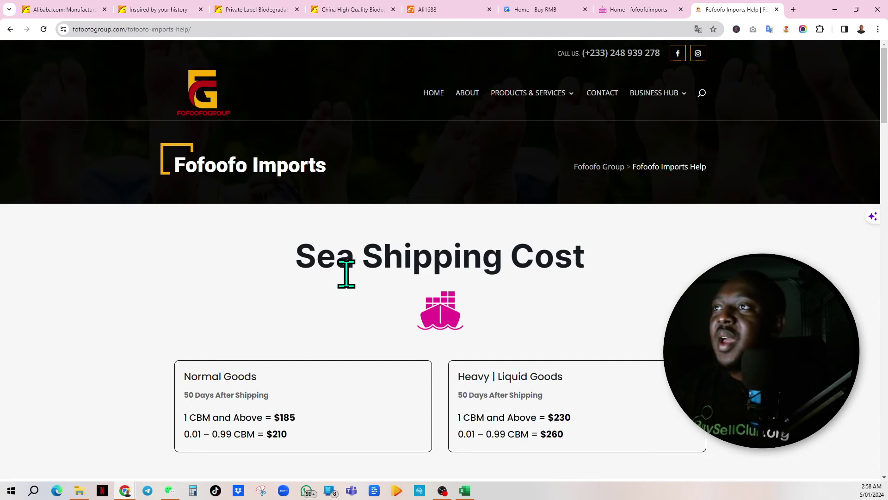
scroll(346, 274, "down", 3)
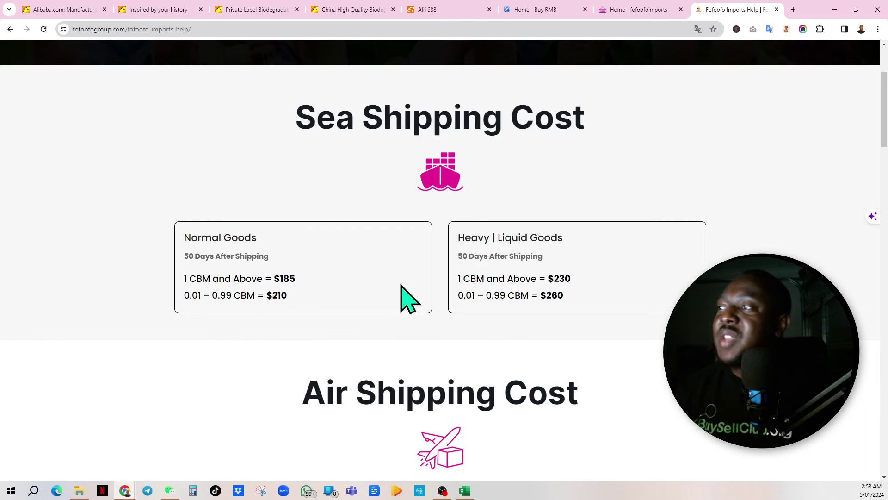
scroll(421, 290, "down", 2)
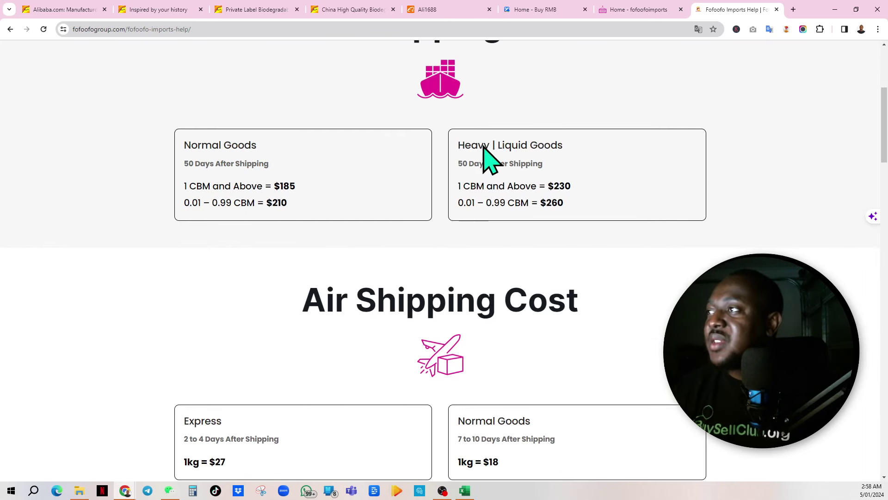
scroll(384, 273, "down", 3)
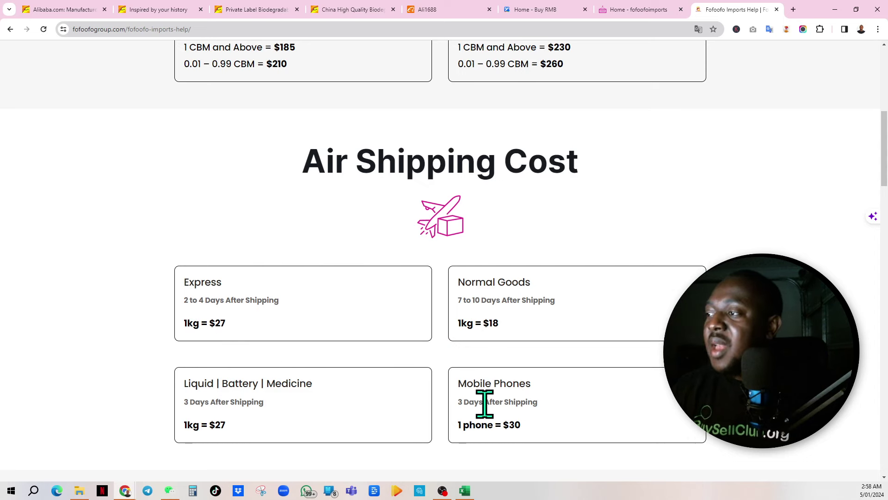
scroll(431, 381, "down", 7)
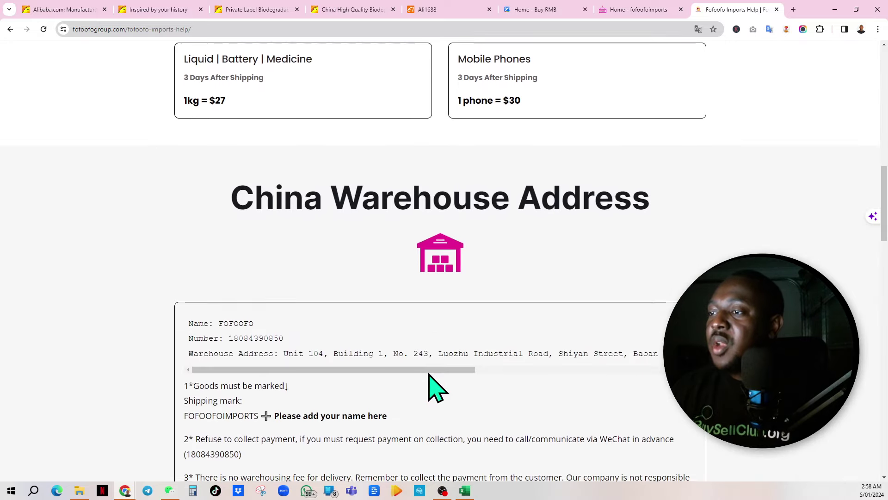
scroll(431, 384, "down", 3)
scroll(428, 391, "down", 4)
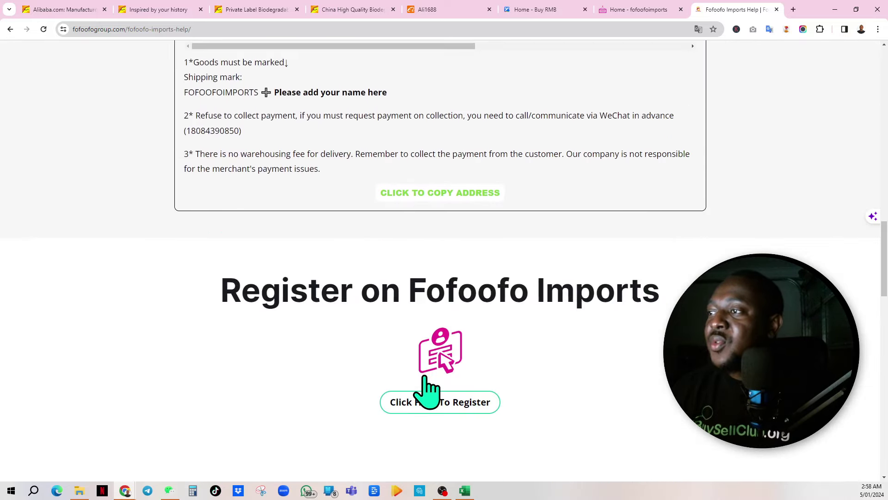
scroll(331, 232, "down", 8)
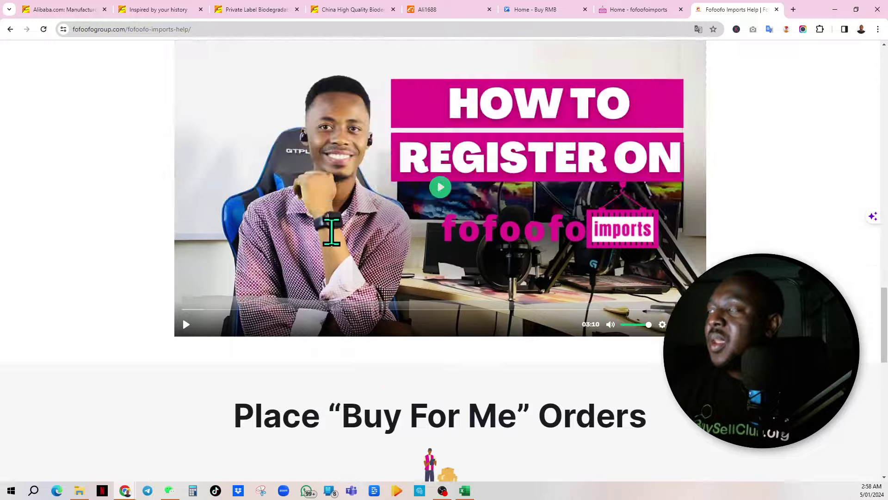
scroll(330, 232, "up", 16)
scroll(332, 234, "up", 3)
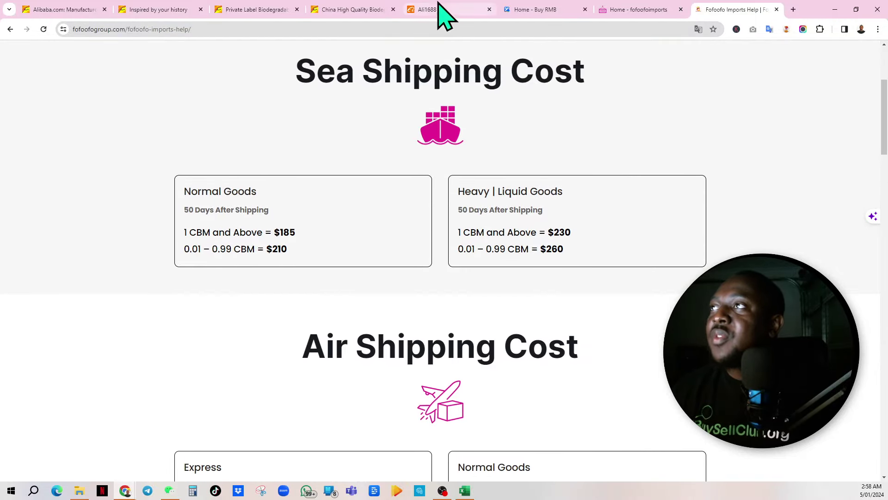
mouse_move(341, 13)
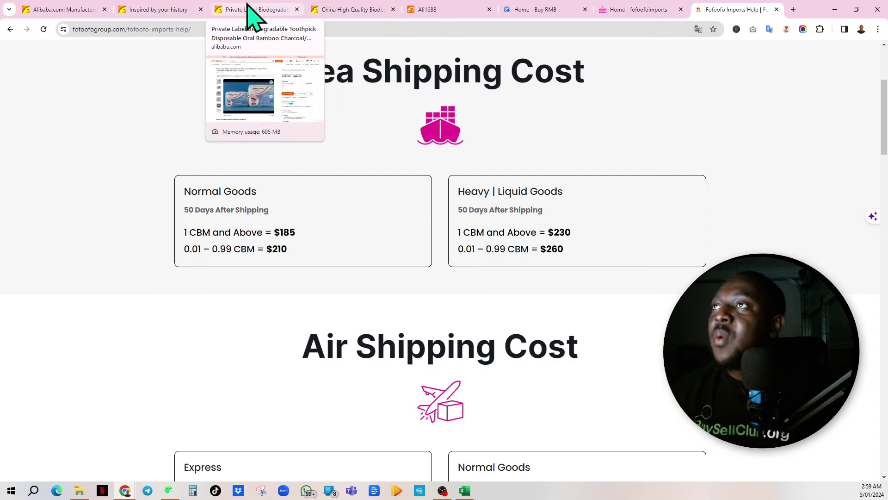
Step: Switch to the Excel workbook, re-enter the sea shipping rate as 210 and set the air shipping USD rate to 18
left_click(465, 492)
left_click(224, 197)
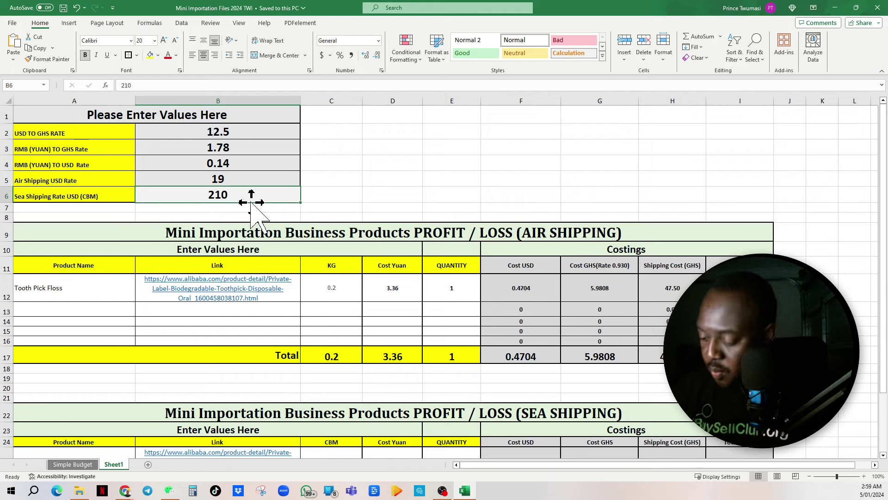
type("18")
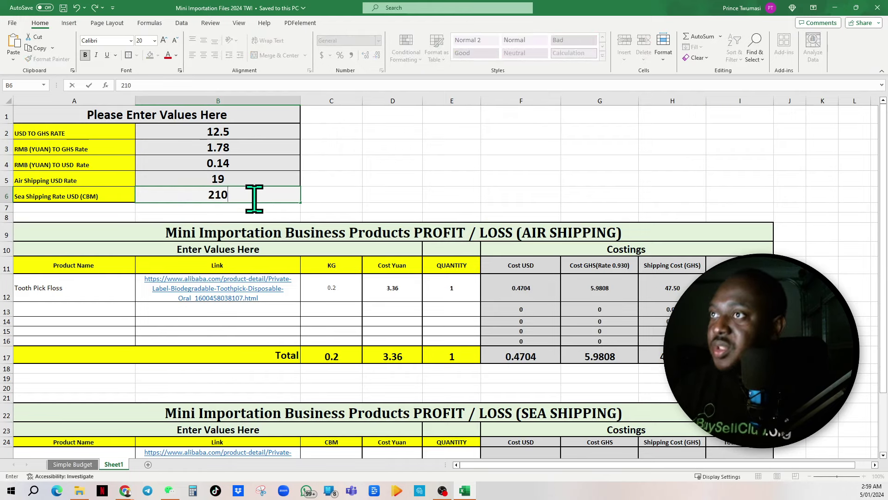
left_click(226, 179)
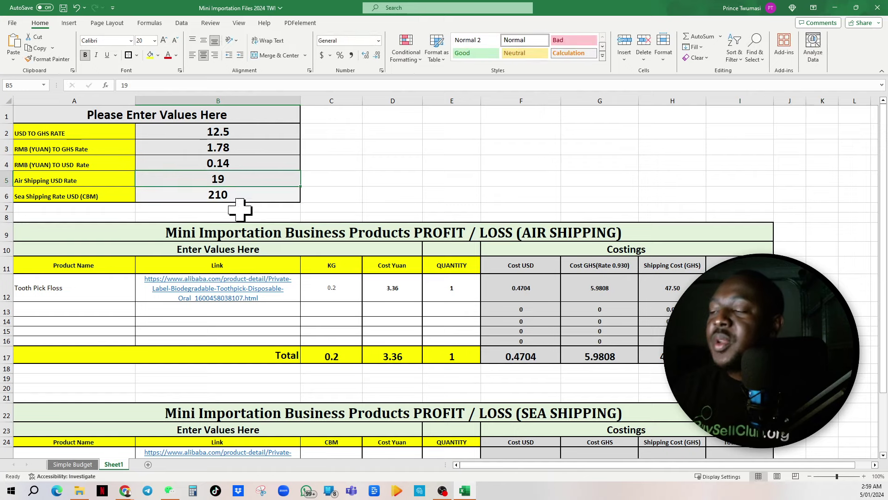
type("18")
left_click(396, 172)
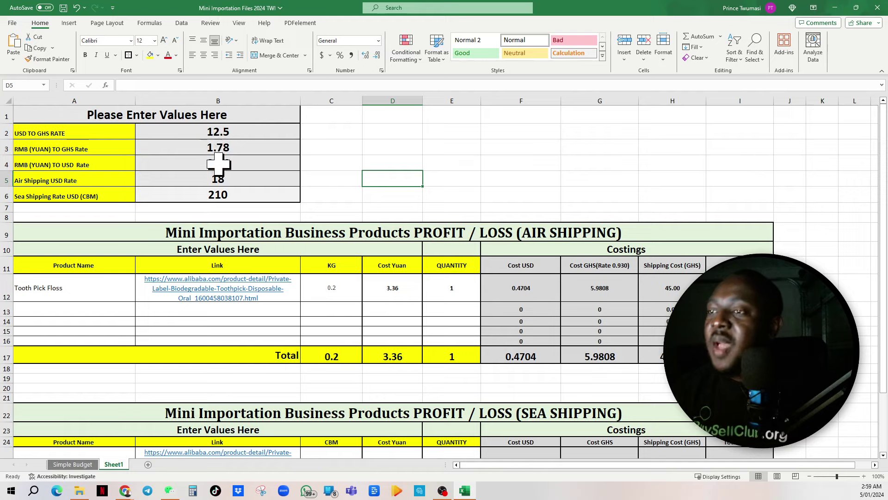
Step: Switch to Chrome and copy the Alibaba floss pick product's web address from https up to .html, without the tracking part
left_click(124, 489)
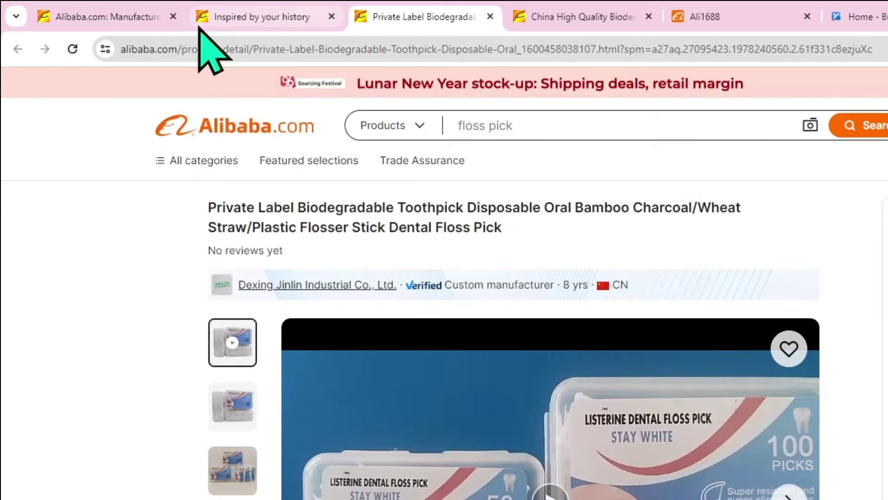
left_click(384, 48)
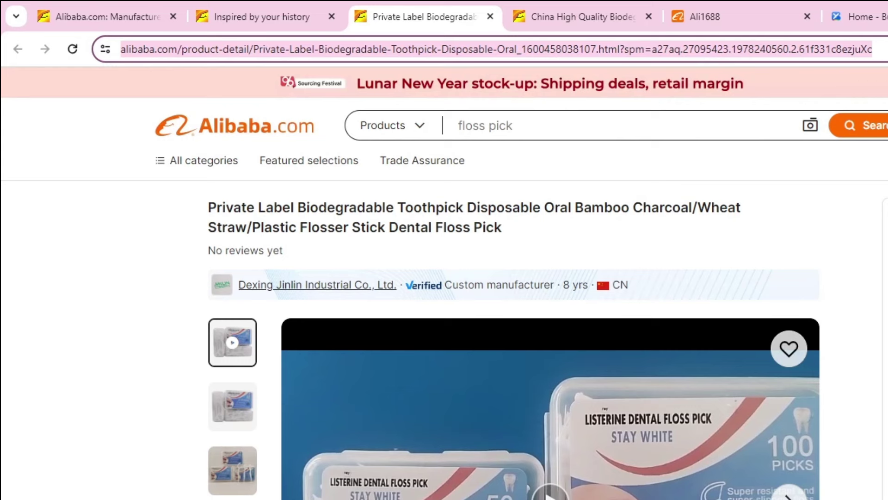
left_click(619, 48)
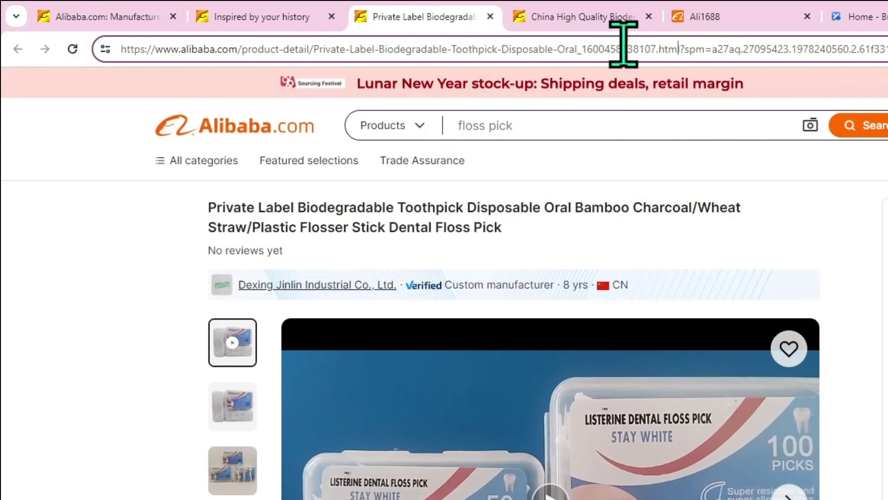
left_click_drag(680, 48, 126, 49)
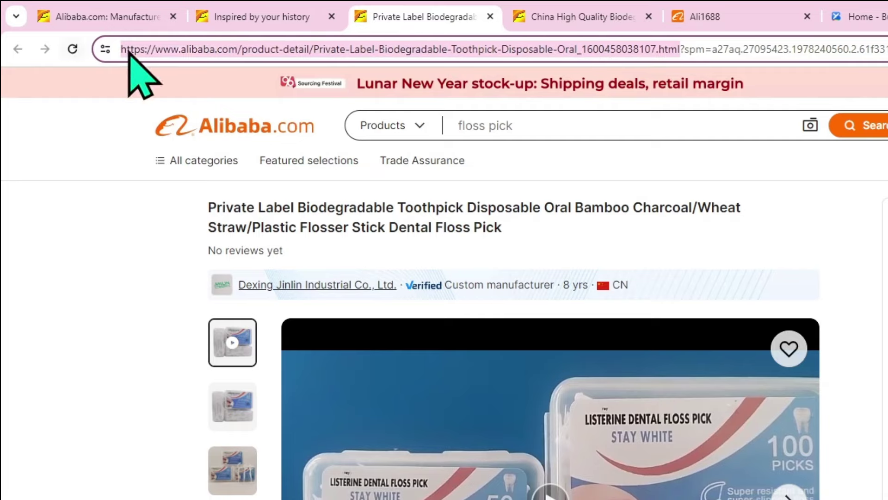
right_click(172, 49)
left_click(232, 186)
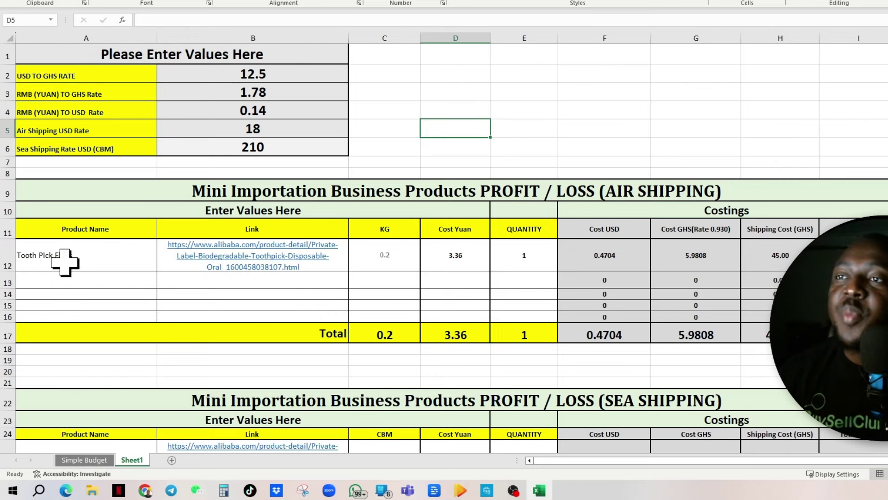
Step: Check the Tooth Pick Floss entry in the air shipping table and look through the details on its Alibaba product page
left_click(92, 260)
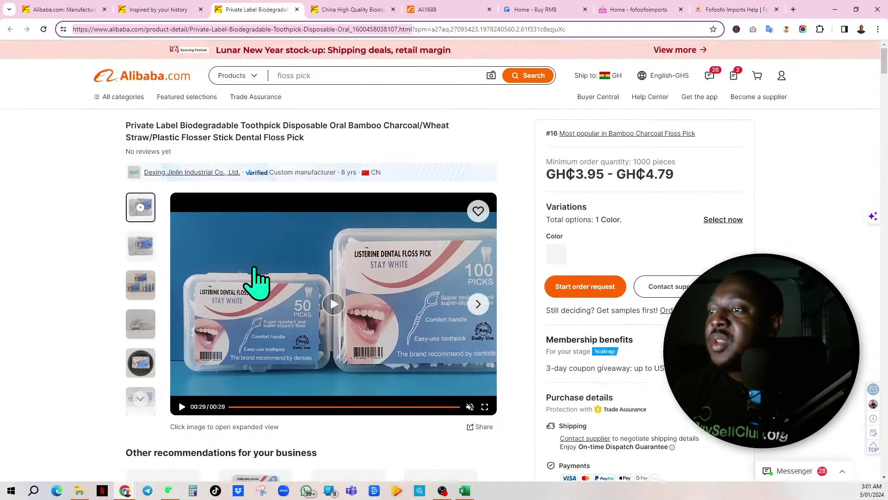
scroll(257, 273, "down", 3)
scroll(257, 268, "down", 10)
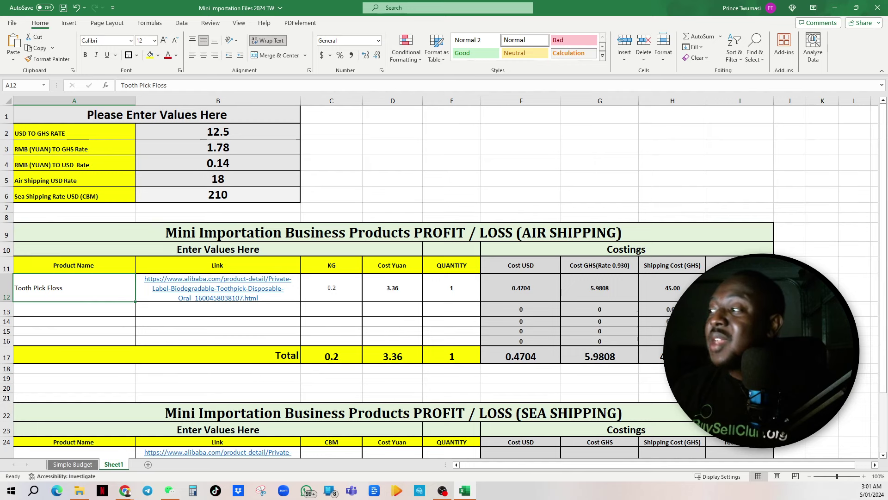
Step: Try a quantity of 1 for Tooth Pick Floss in the sea shipping table, and restore the quantity to 5000
left_click(740, 357)
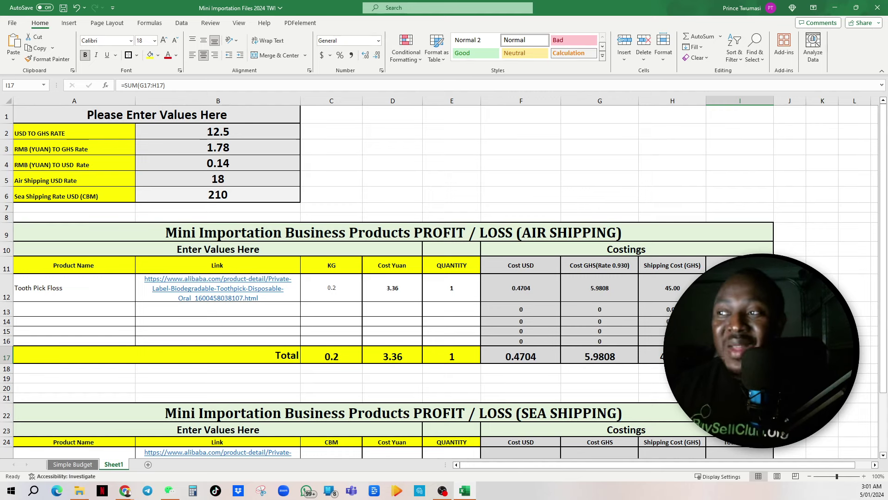
scroll(440, 282, "down", 2)
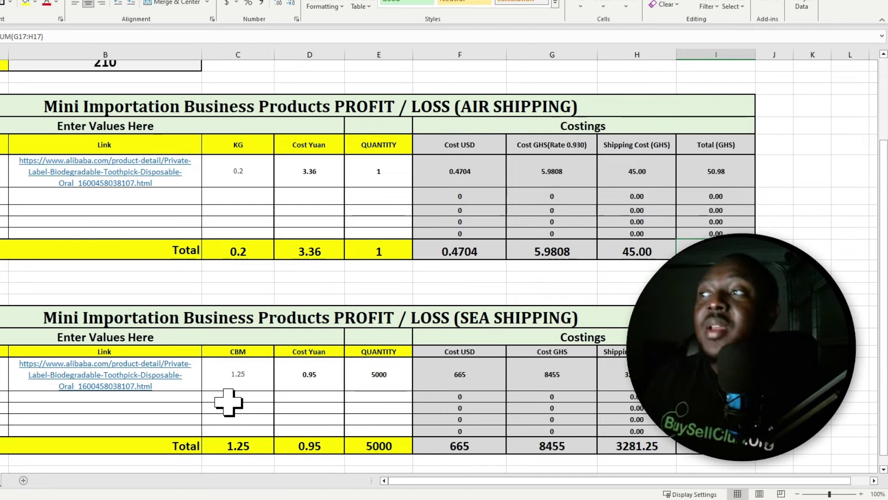
left_click(379, 375)
type("1")
key("ctrl+Return")
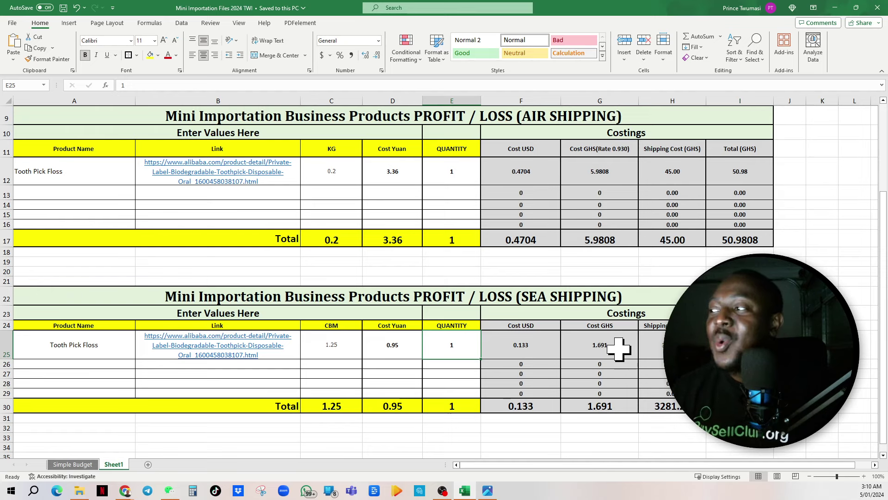
type("5000")
left_click(790, 313)
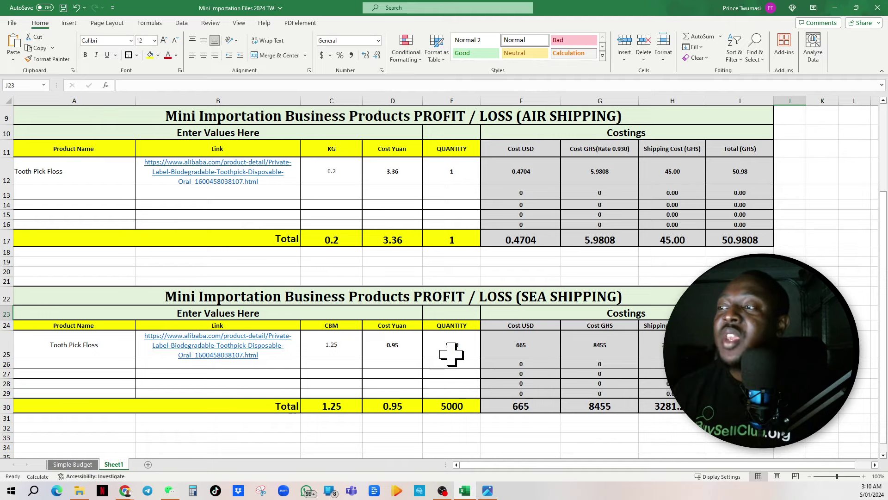
Step: Review the RMB to GHS rate and both shipping tables, and view the Simple Budget sheet before returning to Sheet1
scroll(346, 274, "up", 3)
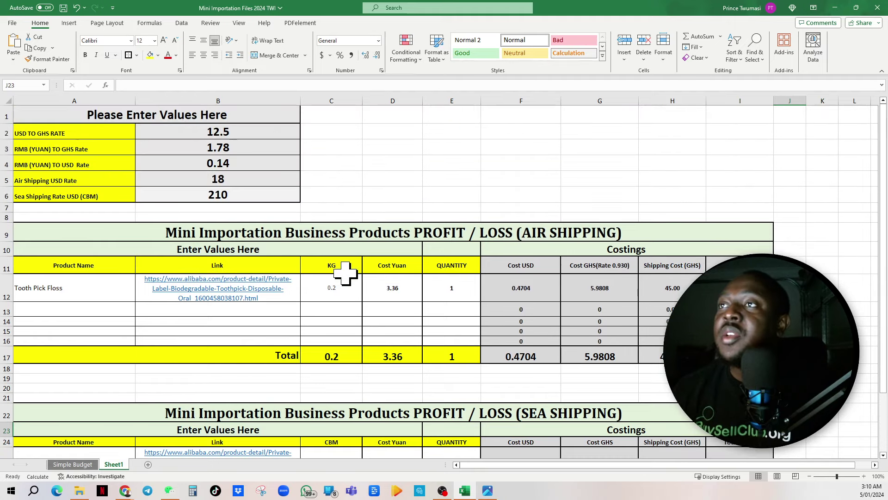
left_click(217, 144)
scroll(605, 373, "down", 3)
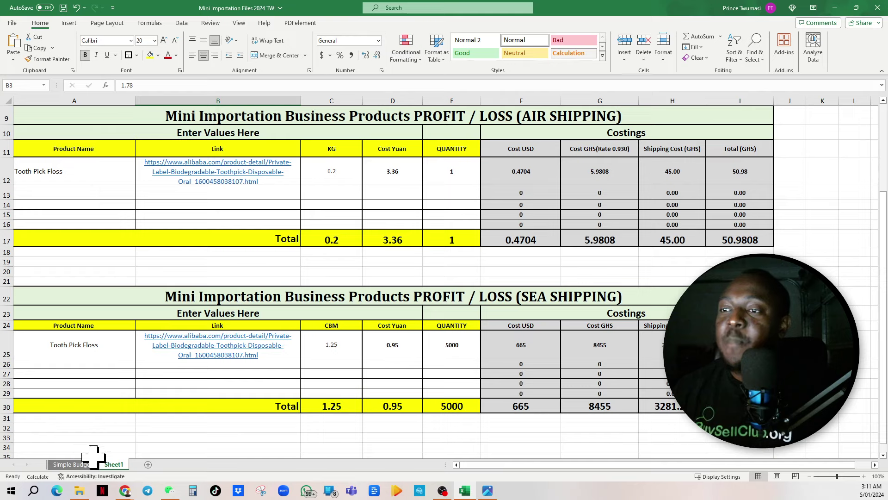
left_click(74, 464)
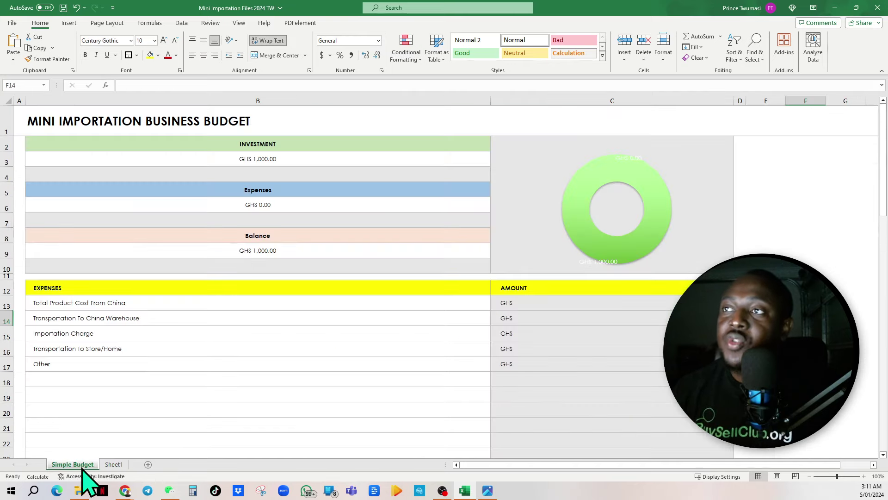
left_click(114, 464)
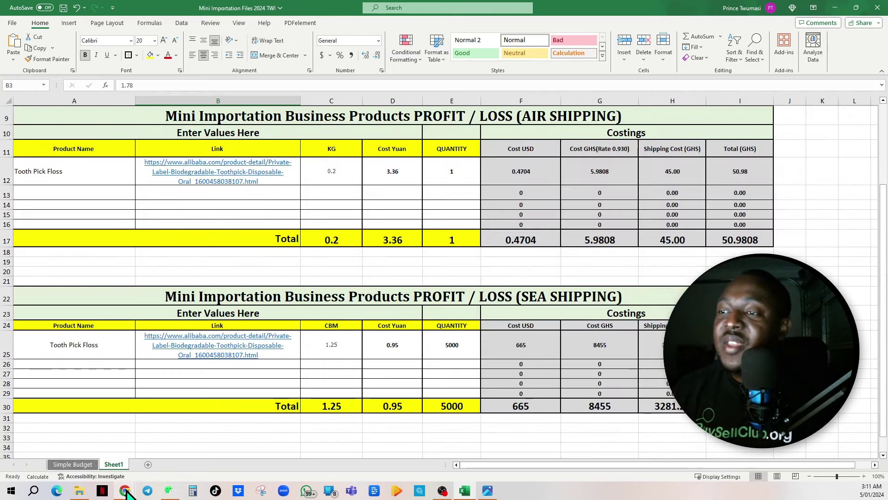
Step: Switch to the Alibaba floss pick product page in Chrome and open the inquiry form for contacting its supplier
mouse_move(126, 491)
left_click(248, 451)
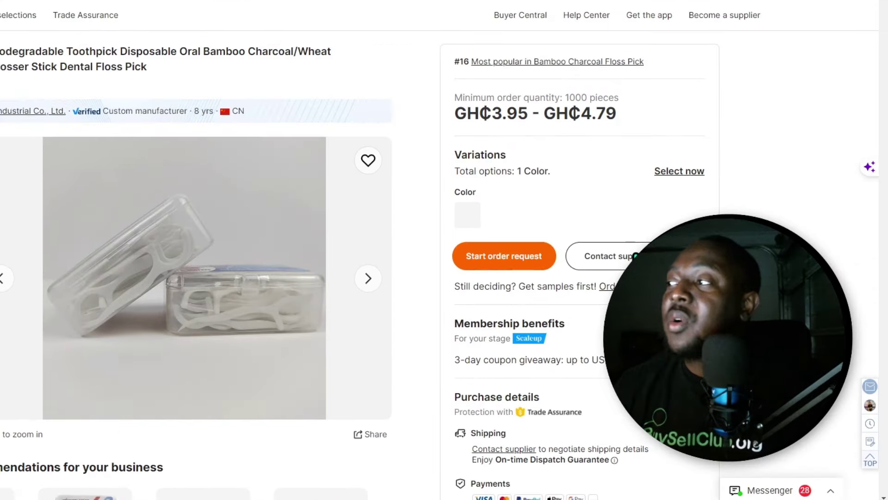
left_click(618, 263)
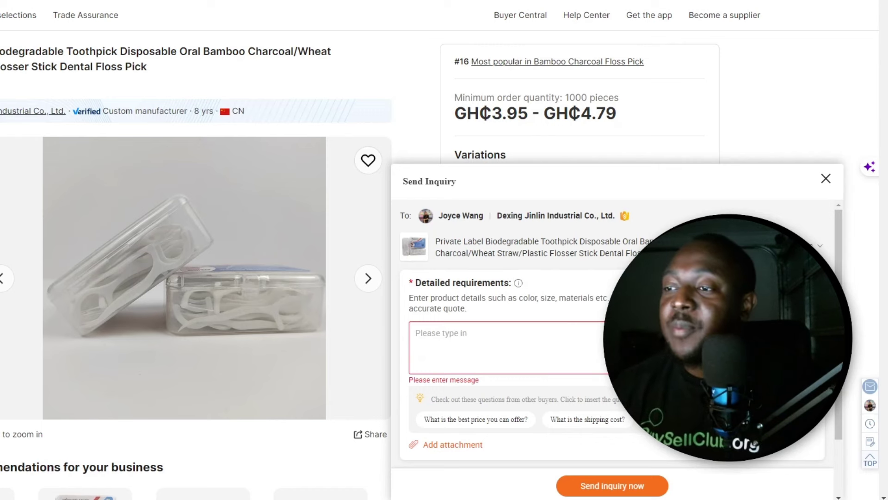
Step: Show the WeChat chat list, and view the dental floss product photo and its 5000-piece order screenshot in Photos
left_click(170, 491)
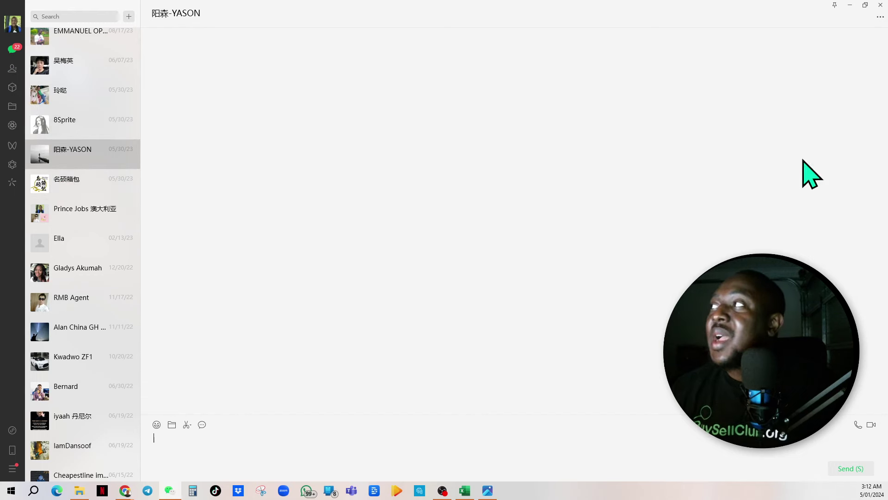
left_click(850, 5)
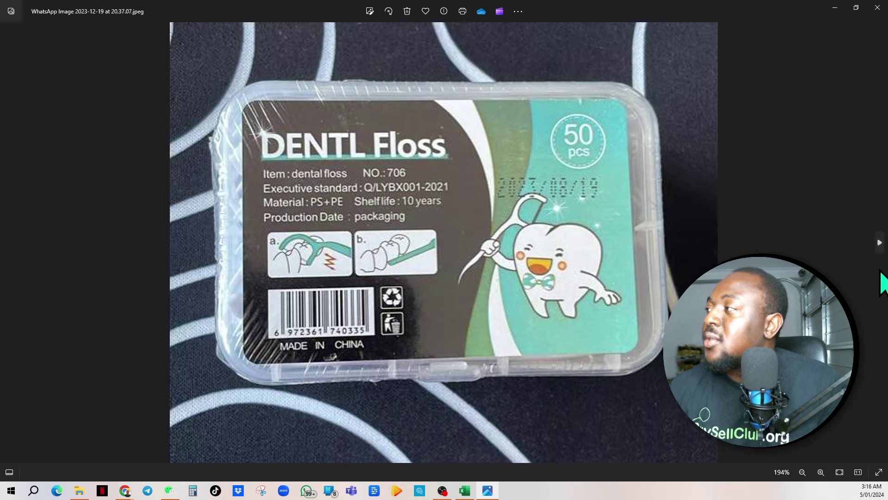
left_click(880, 242)
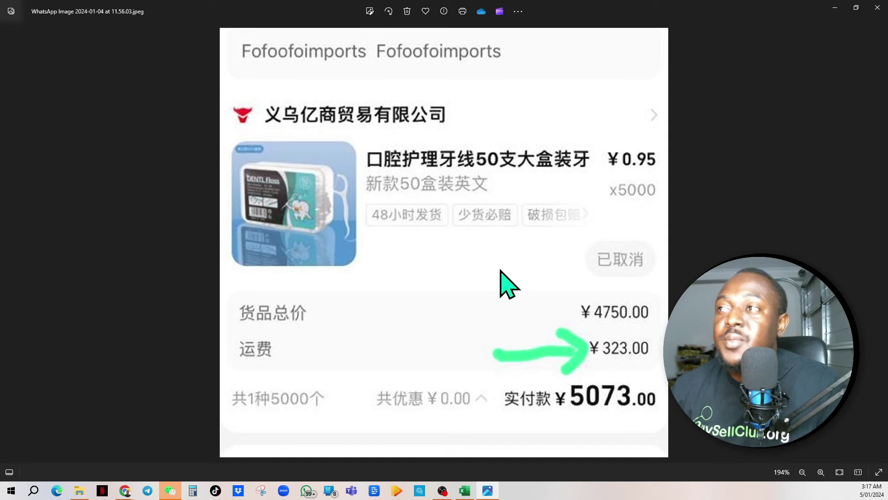
Step: Switch to the Excel workbook and enter 8455 as the Total Product Cost From China amount in the Simple Budget sheet
left_click(464, 491)
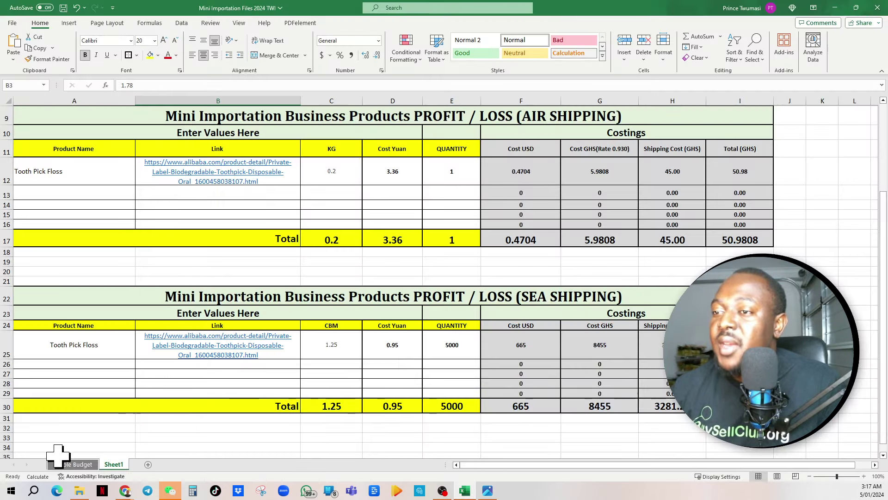
left_click(73, 464)
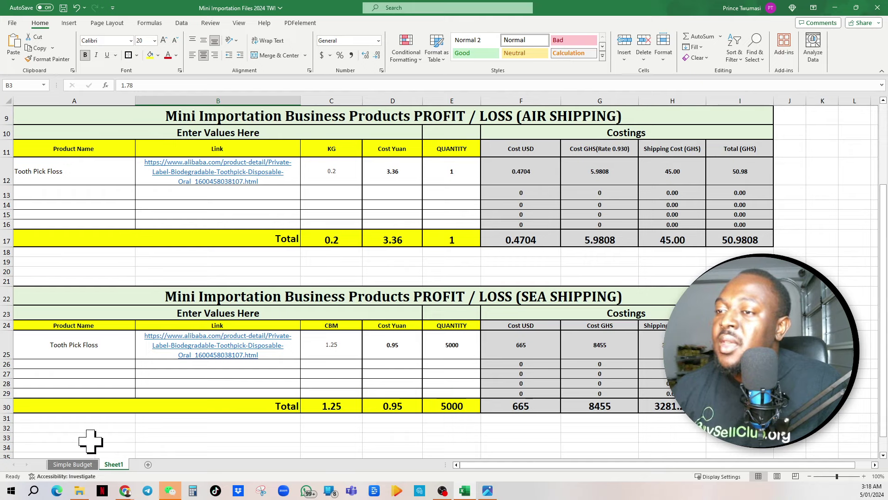
left_click(85, 465)
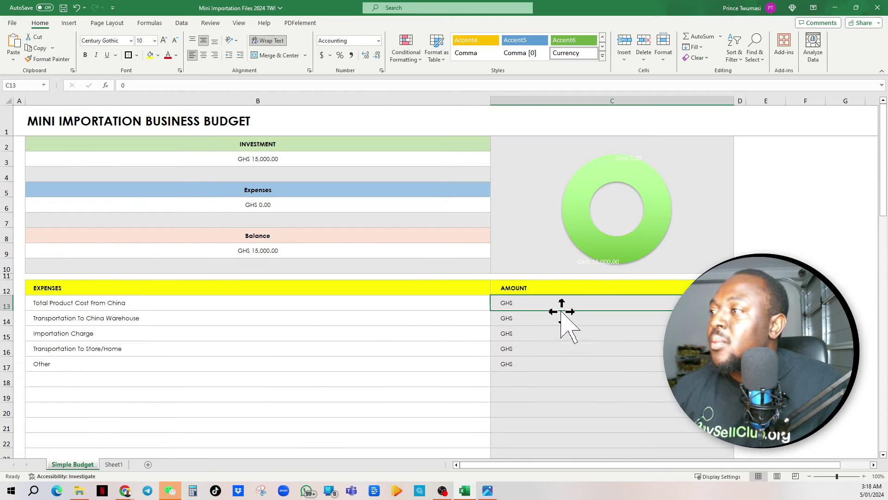
type("8455")
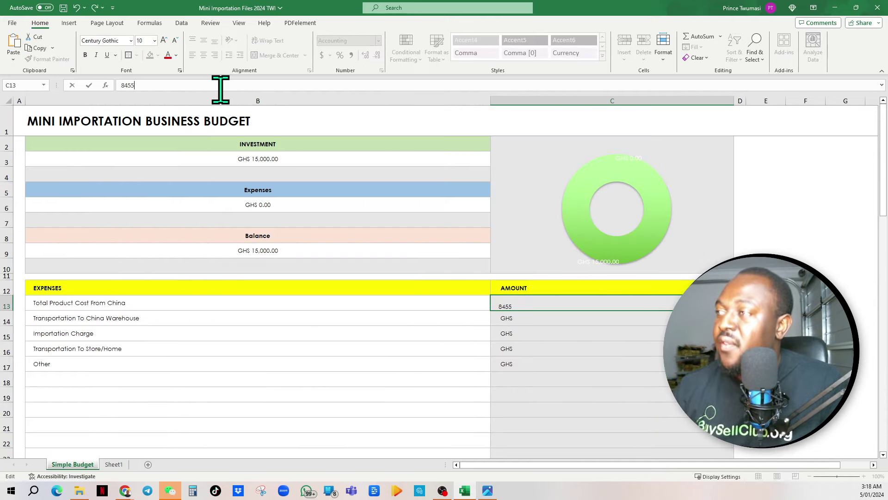
left_click(544, 391)
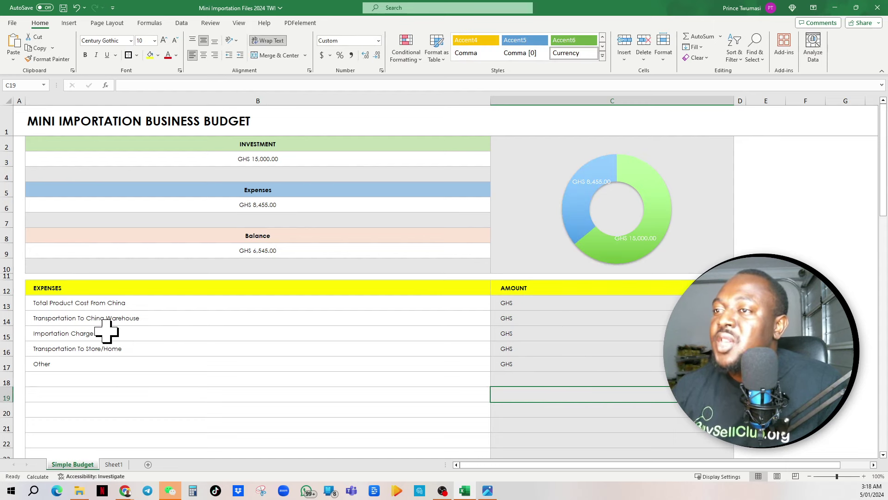
Step: Convert the ¥323 domestic shipping fee in the order screenshot to GHS by multiplying it by 1.78 in Calculator
left_click(489, 492)
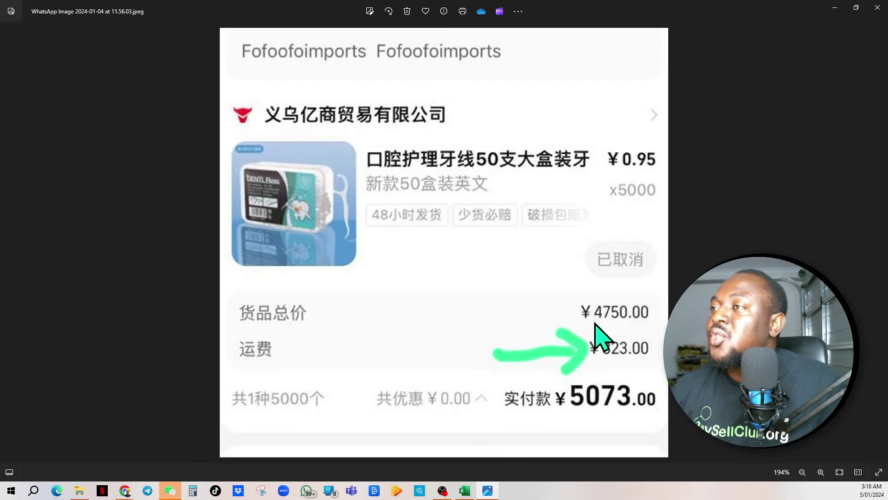
left_click(192, 491)
left_click(175, 298)
left_click(132, 301)
left_click(174, 301)
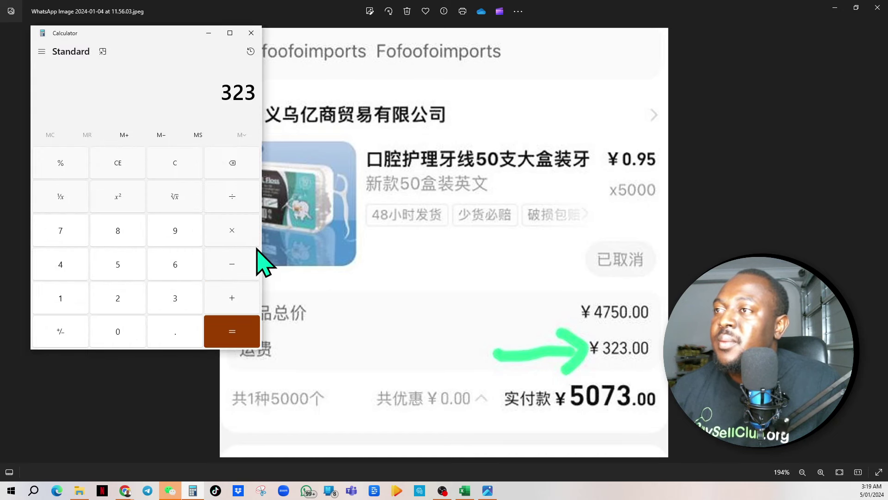
left_click(234, 232)
left_click(63, 303)
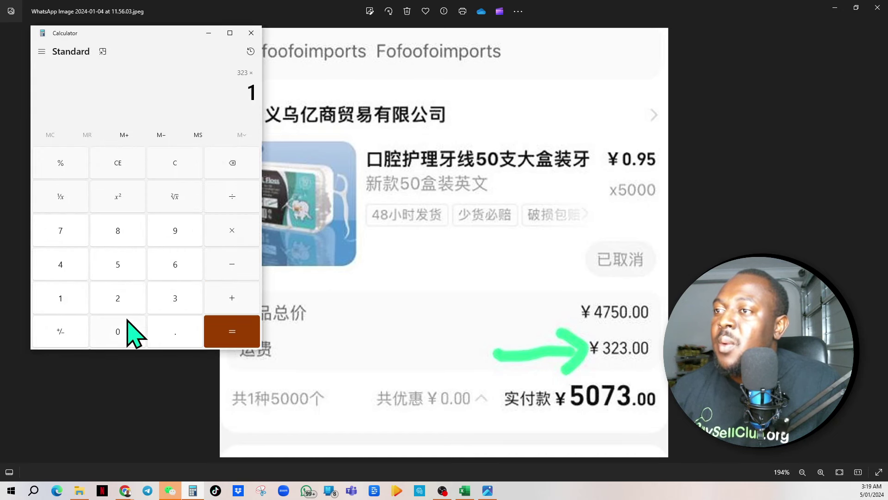
left_click(162, 328)
left_click(75, 237)
left_click(117, 235)
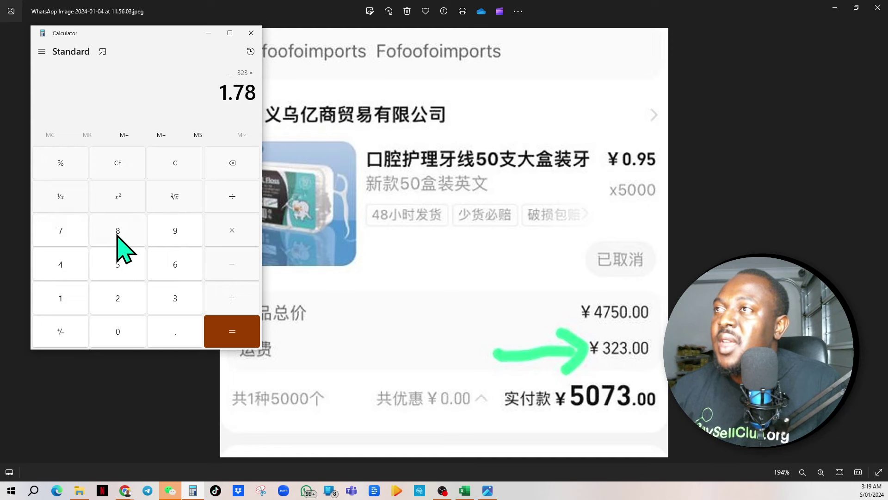
left_click(244, 335)
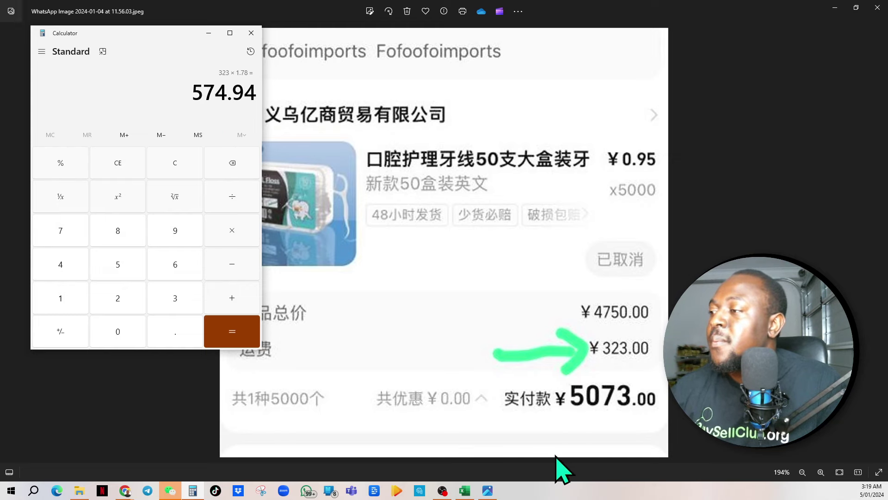
Step: Return to the Excel budget and enter 575 as the Transportation To China Warehouse amount
left_click(465, 490)
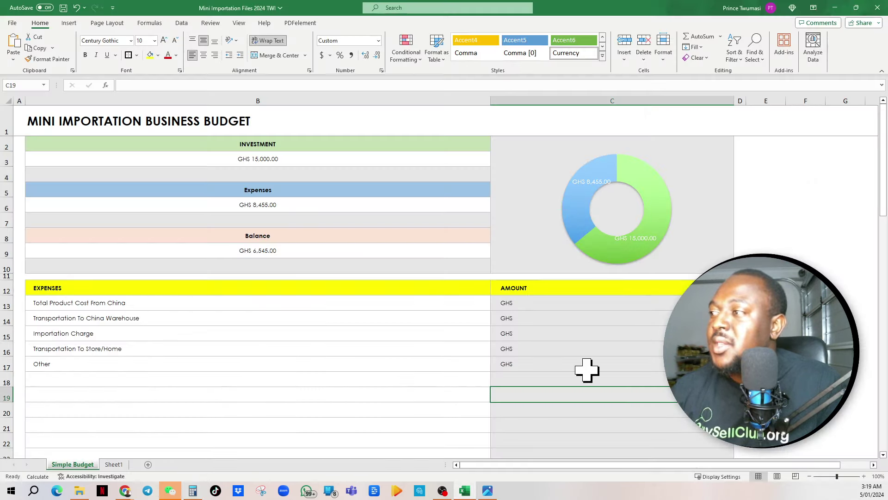
key("Up")
key("Up")
key("Up")
key("Up")
key("Up")
type("5")
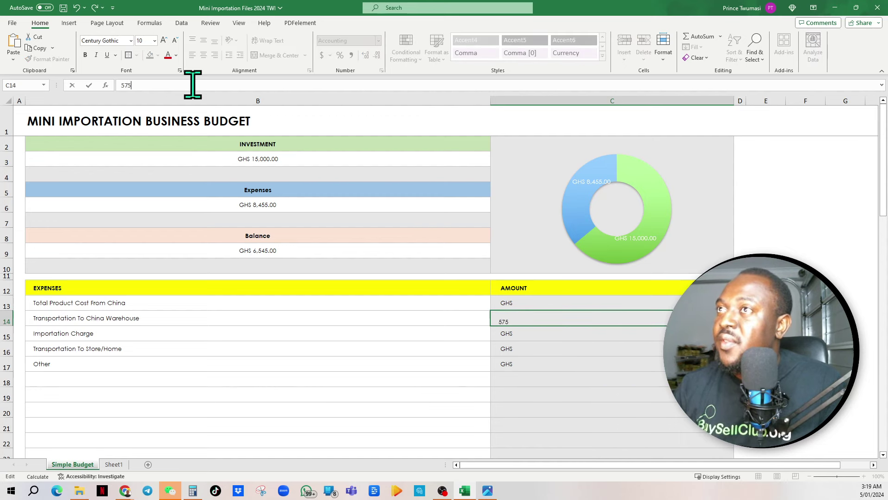
type("75")
left_click(199, 364)
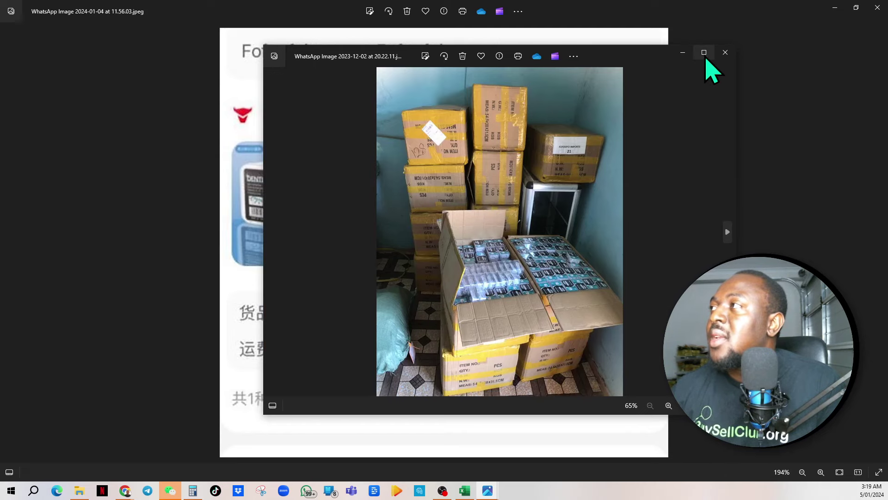
Step: View the photos of the delivered floss cartons and packs in Photos, through to the order screenshot
left_click(704, 54)
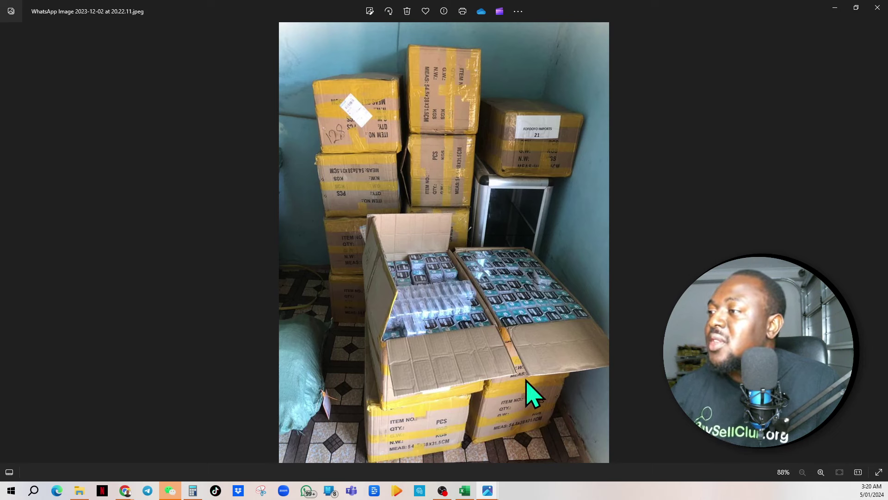
key("Right")
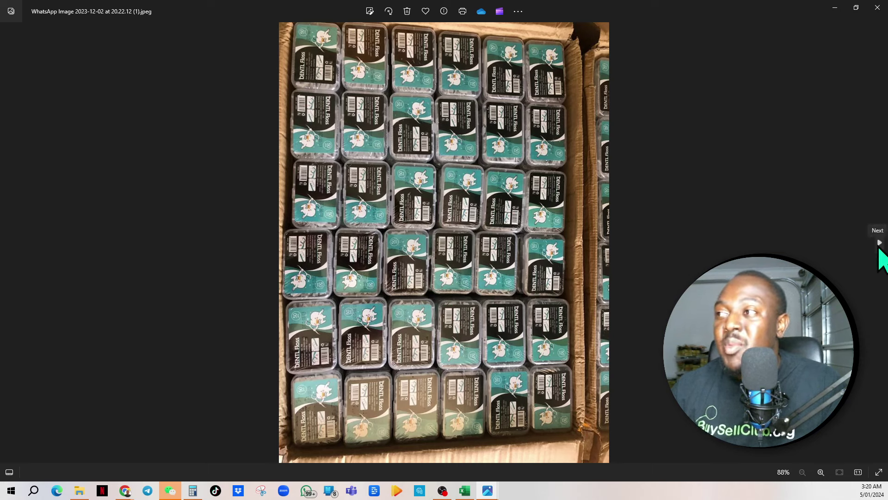
left_click(879, 245)
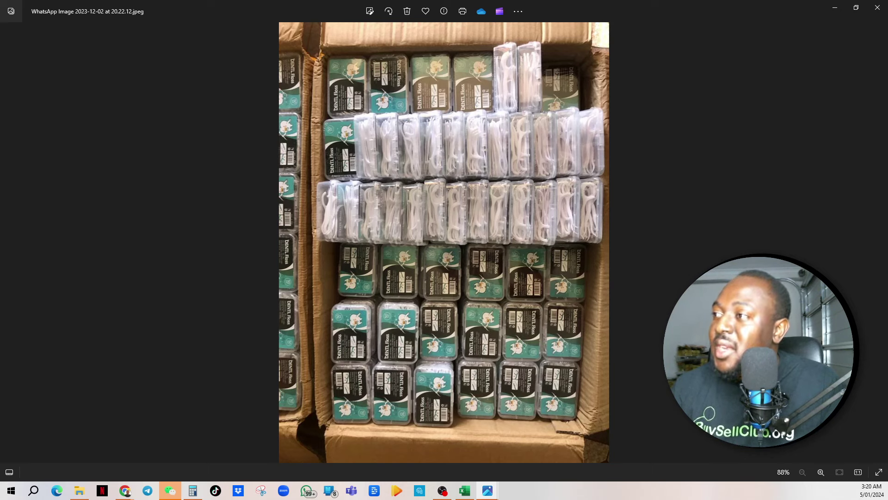
left_click(880, 244)
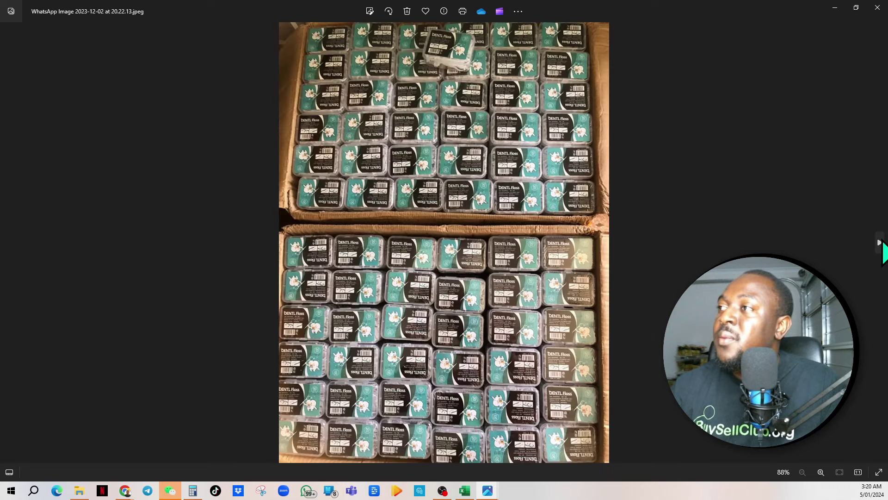
left_click(880, 243)
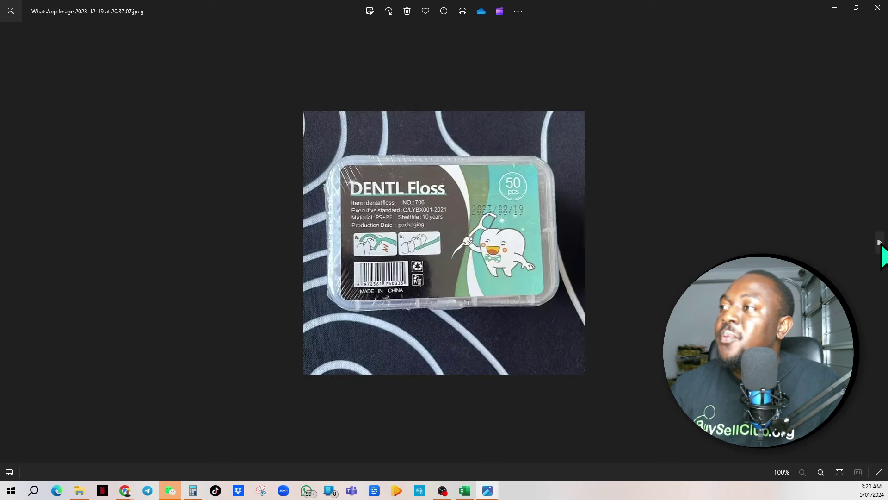
key("Right")
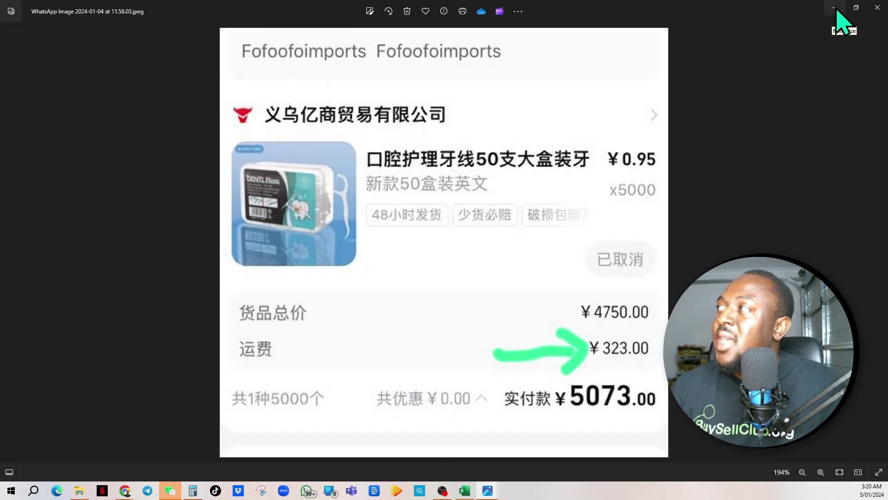
Step: Look up the sea shipping cost on Excel's Sheet1 and enter 3281 as the Importation Charge amount in the Simple Budget sheet
left_click(465, 490)
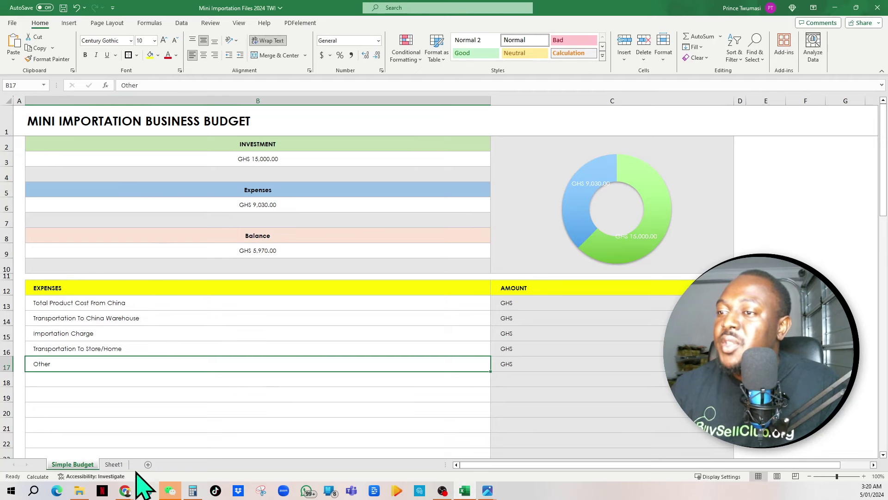
left_click(115, 464)
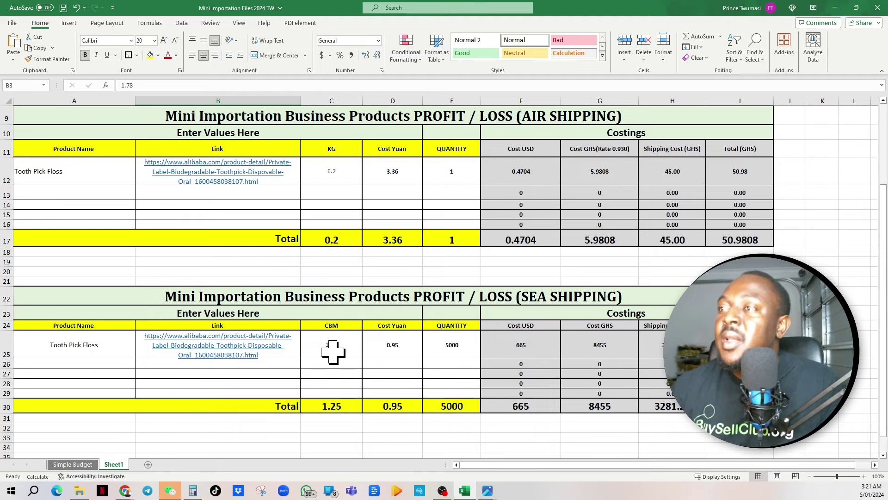
scroll(333, 353, "up", 3)
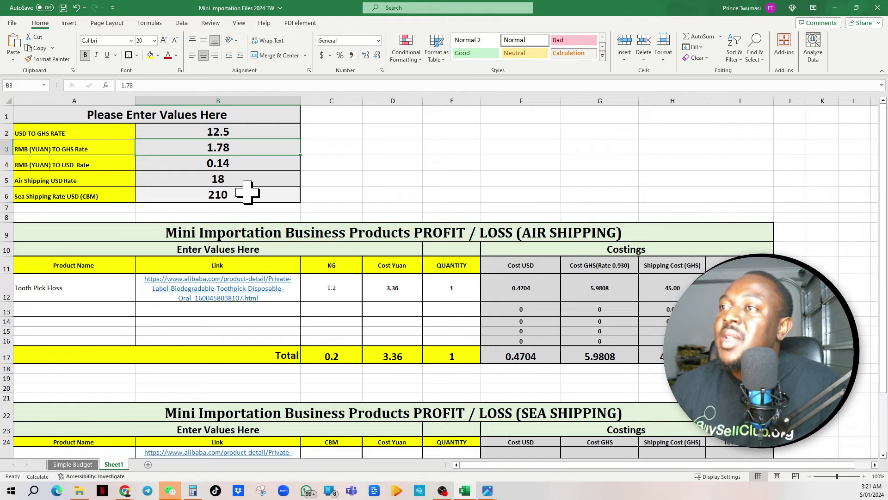
scroll(341, 331, "down", 3)
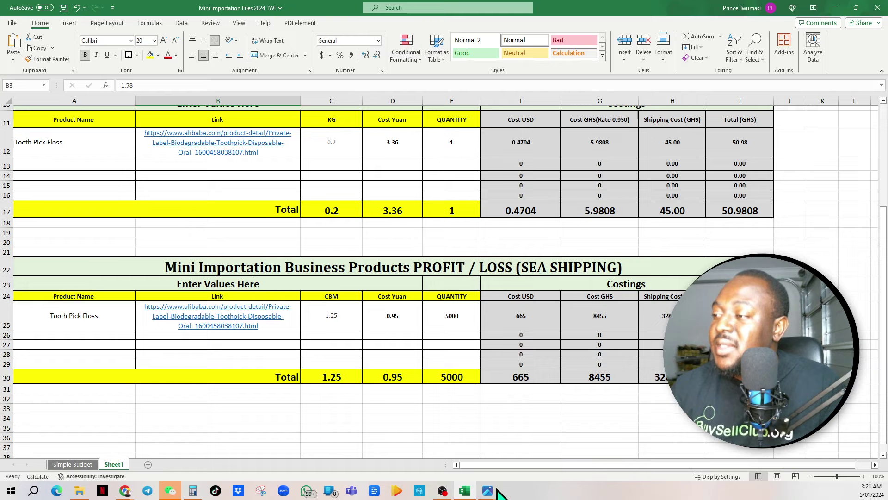
left_click(78, 464)
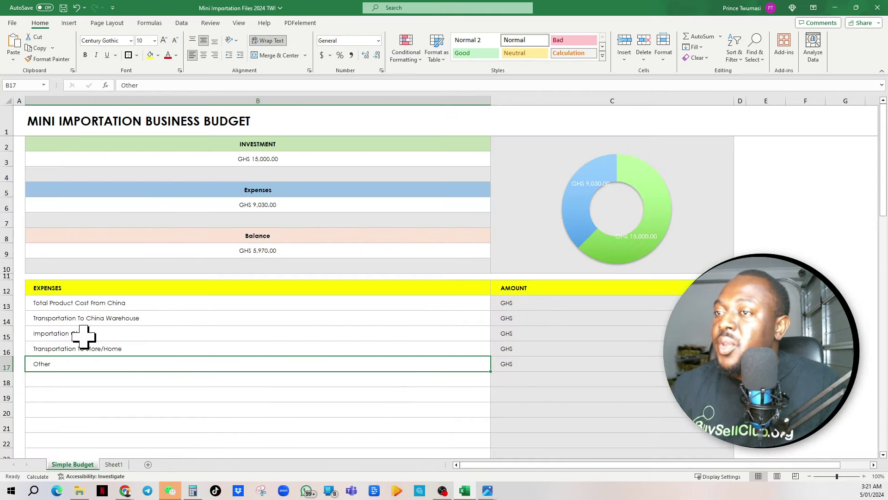
left_click(643, 332)
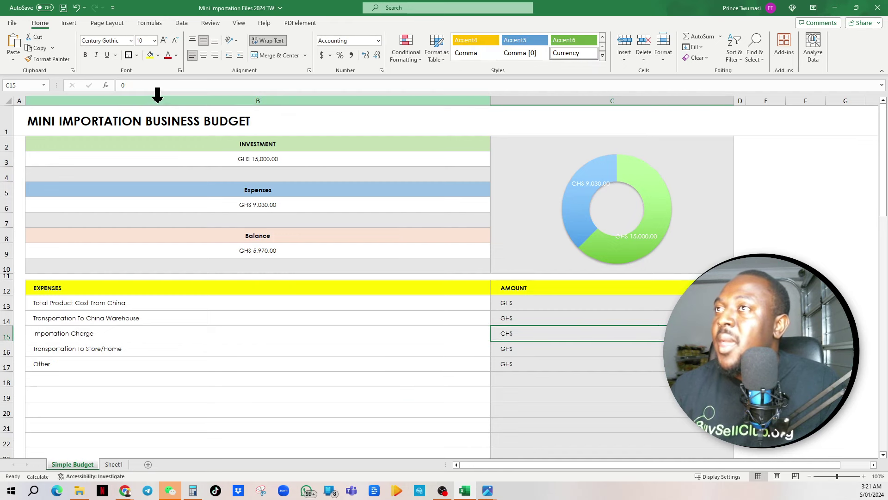
double_click(158, 87)
type("3")
left_click(248, 382)
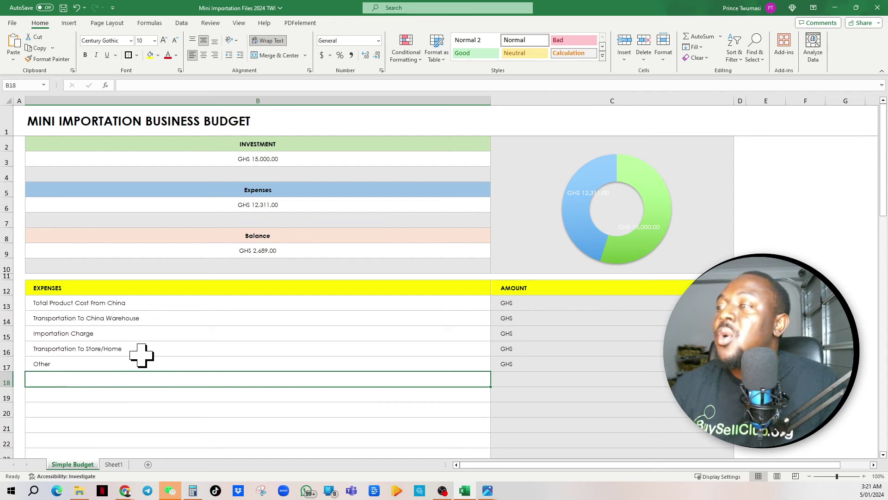
Step: Enter 500 as the Transportation To Store/Home amount in the budget
left_click(538, 352)
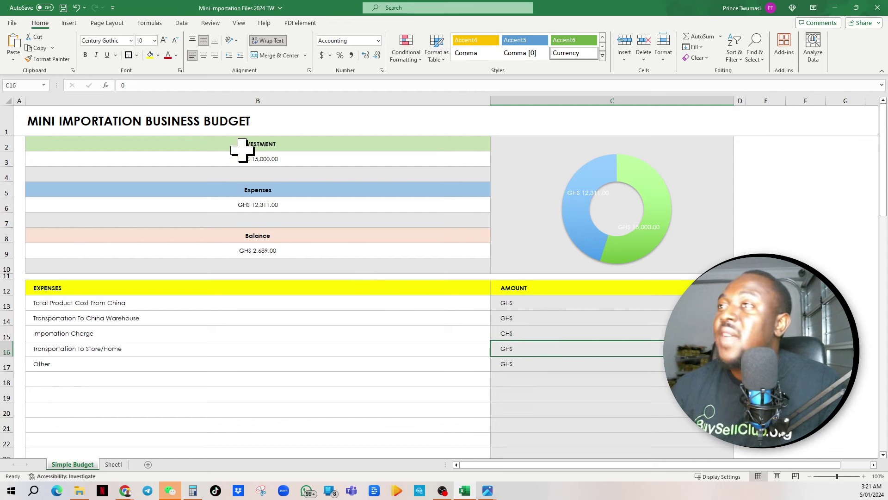
left_click(209, 84)
double_click(209, 84)
type("500")
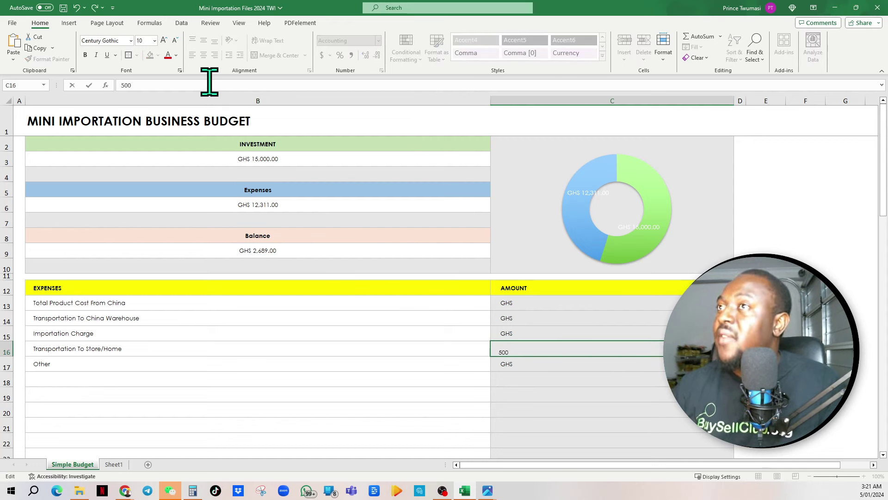
left_click(269, 411)
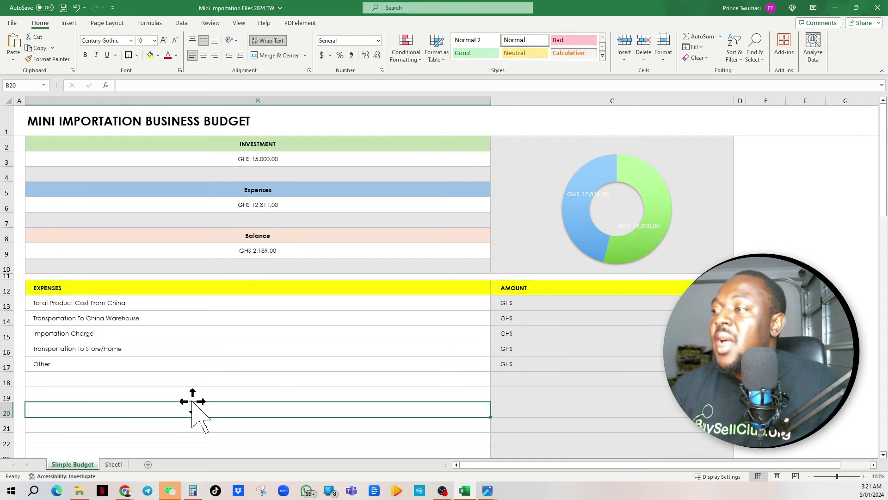
Step: Check the remaining balance of the budget against the Other expense, ending with the Other amount cell selected
left_click(656, 365)
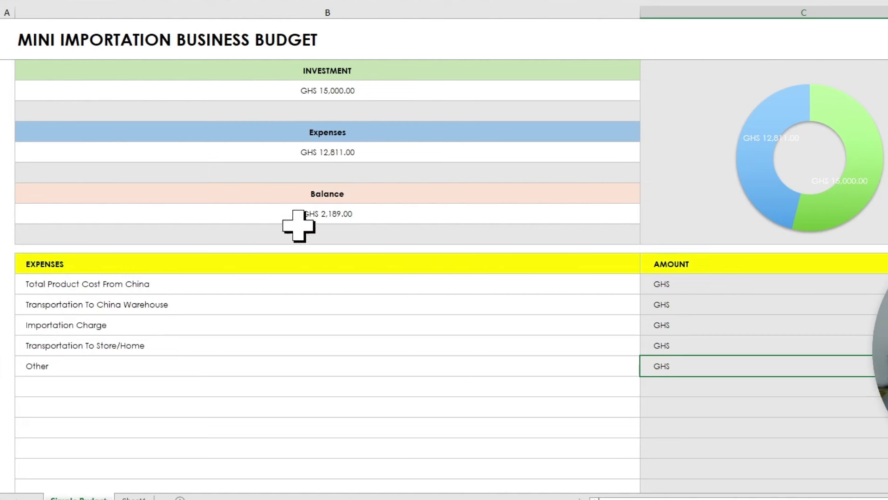
left_click(372, 214)
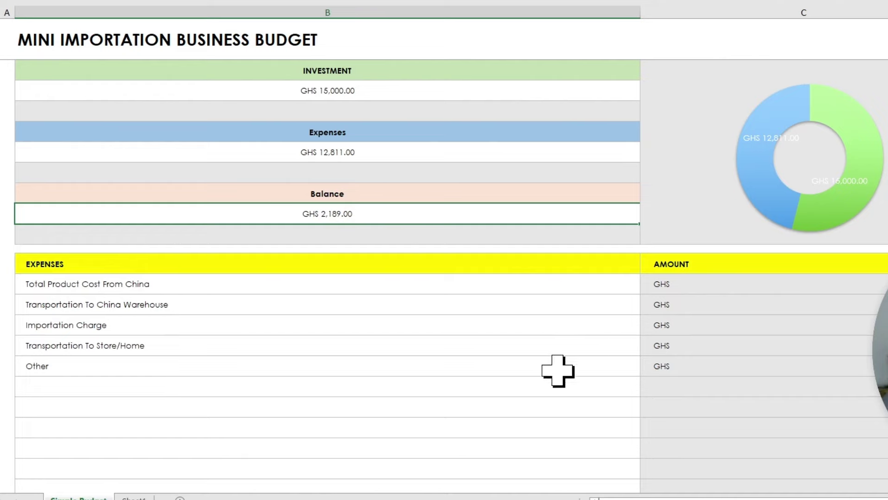
left_click(747, 367)
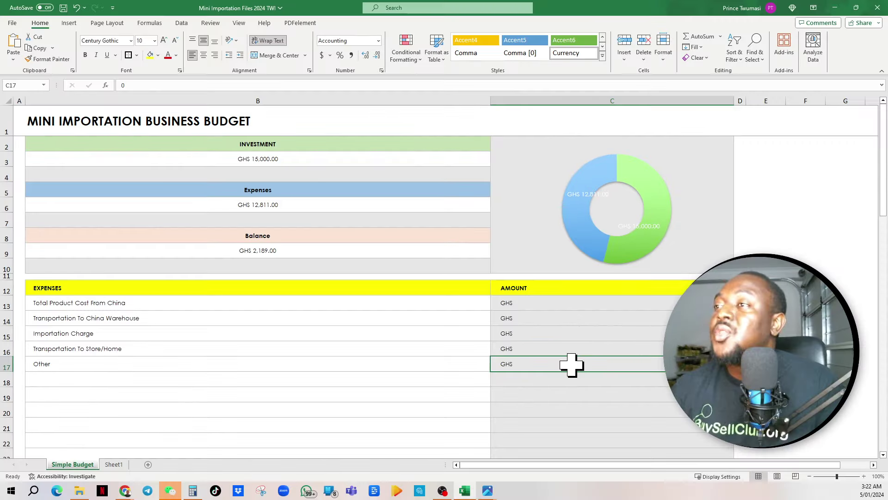
Step: Enter 2000 as the Other expense amount in the Simple Budget sheet
type("20")
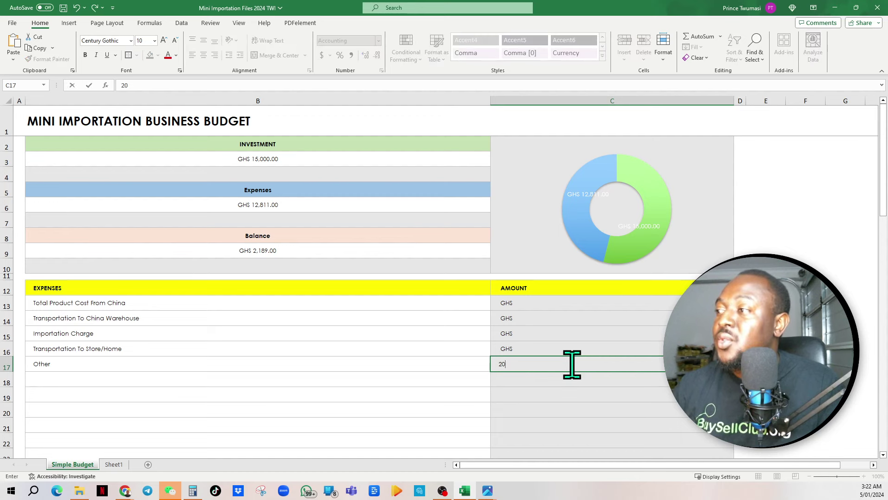
left_click(681, 422)
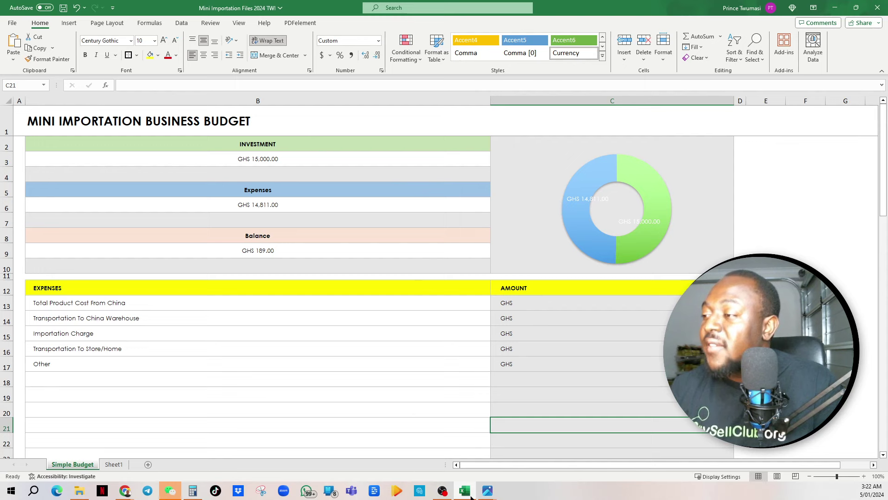
Step: Switch to Photos and browse the dental floss pictures from the single pack through the order screenshot and stacked cartons to the open carton of packs
mouse_move(487, 491)
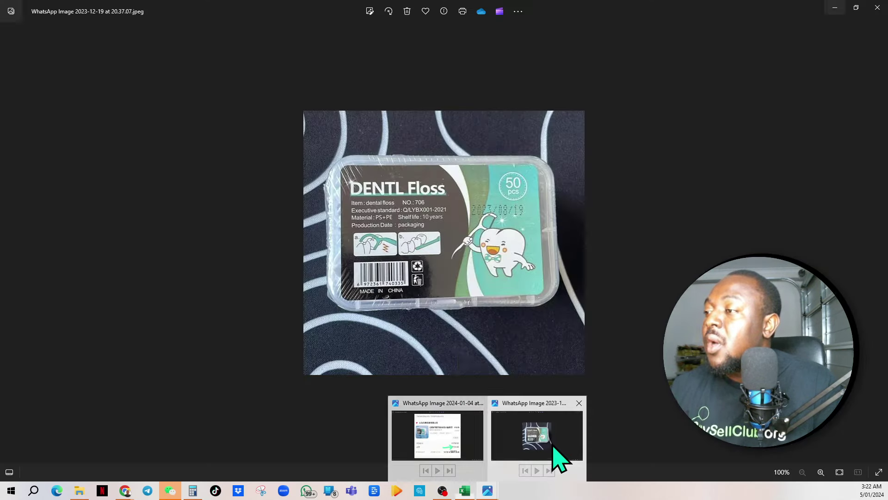
left_click(555, 459)
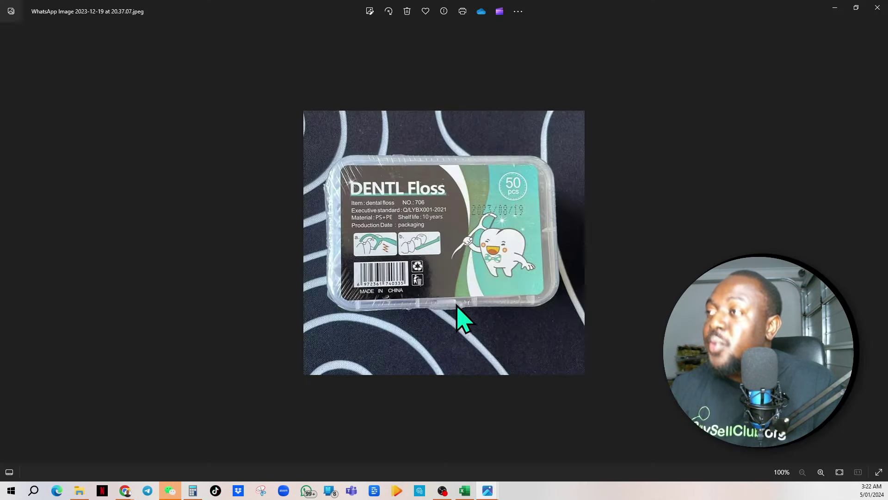
left_click(876, 244)
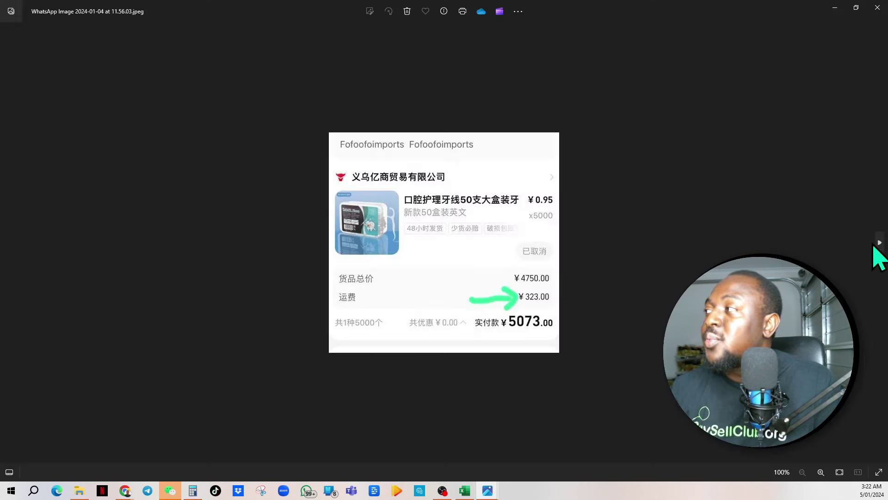
left_click(879, 243)
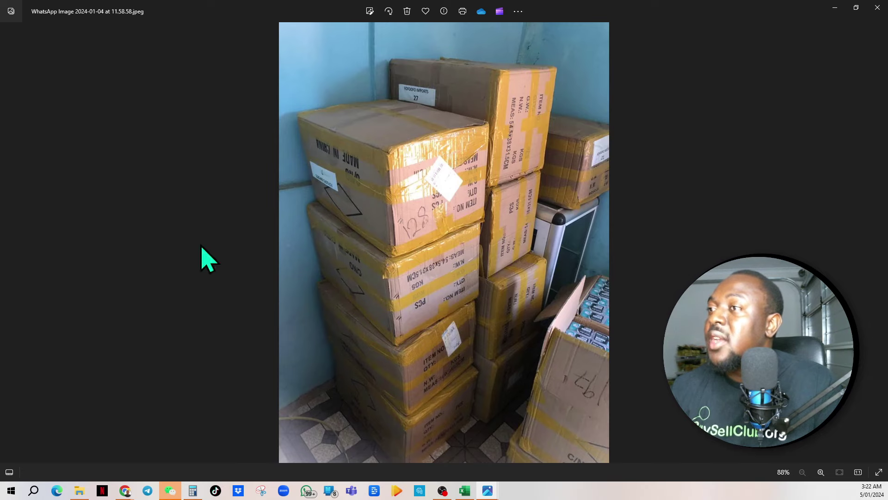
left_click(9, 243)
left_click(9, 243)
left_click(9, 243)
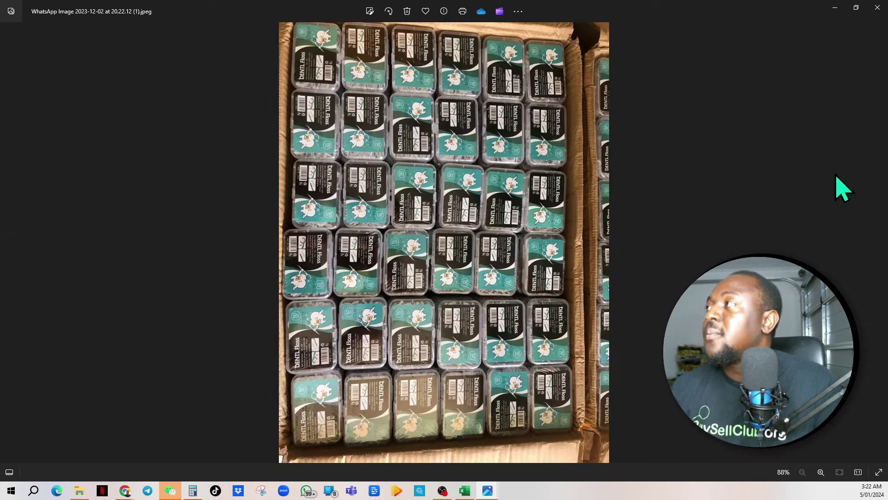